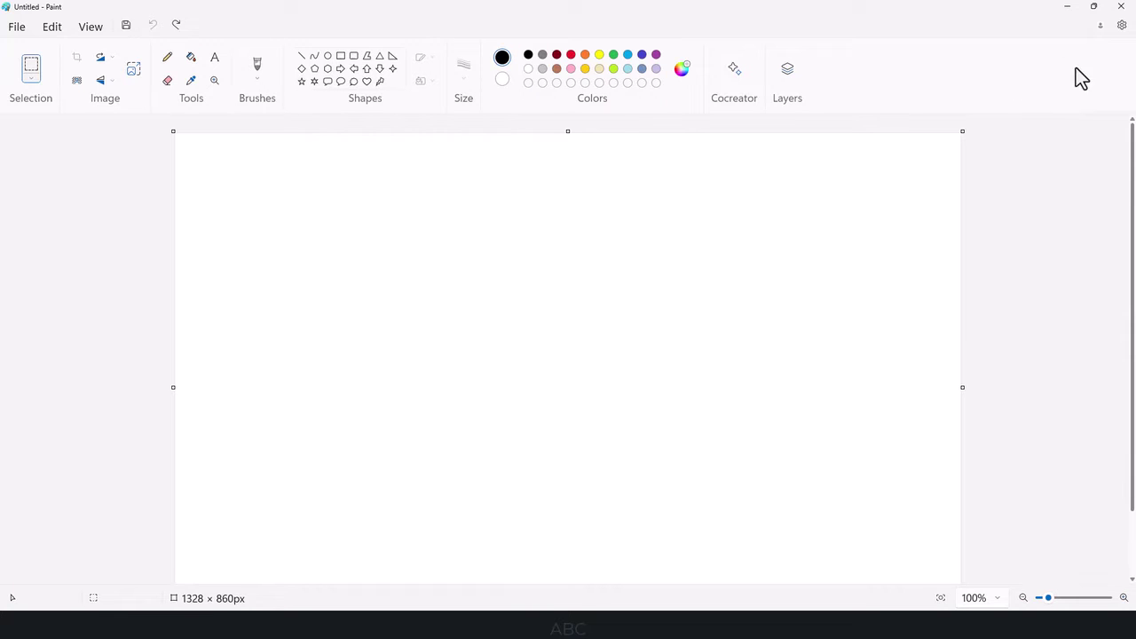
# - Set Paint's app theme to Dark in Settings
pyautogui.click(1121, 26)
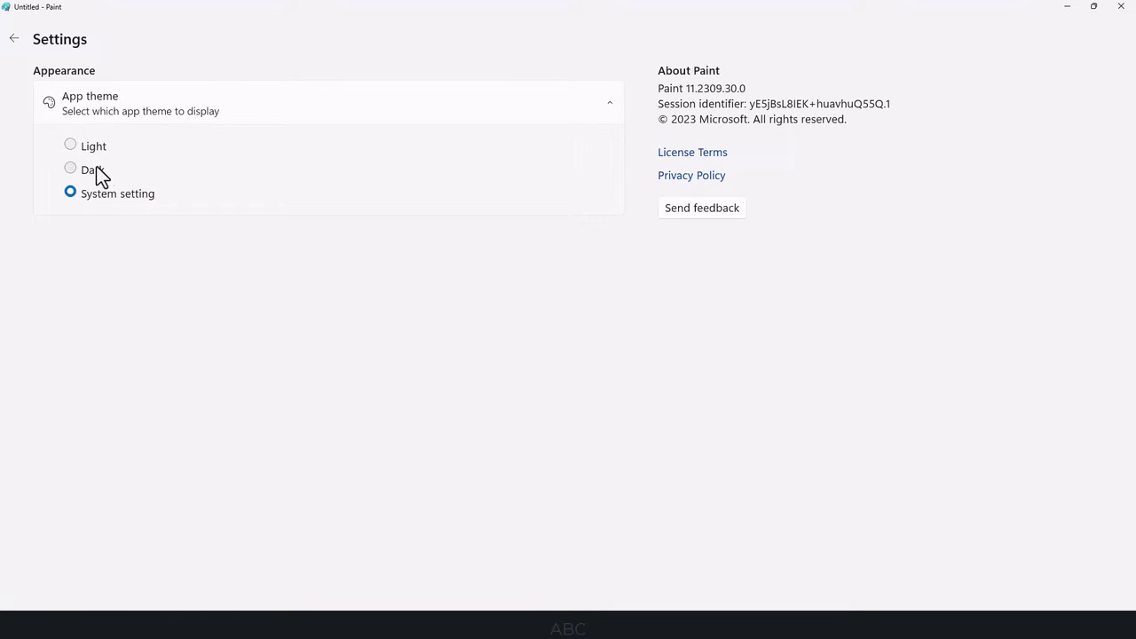
pyautogui.click(71, 168)
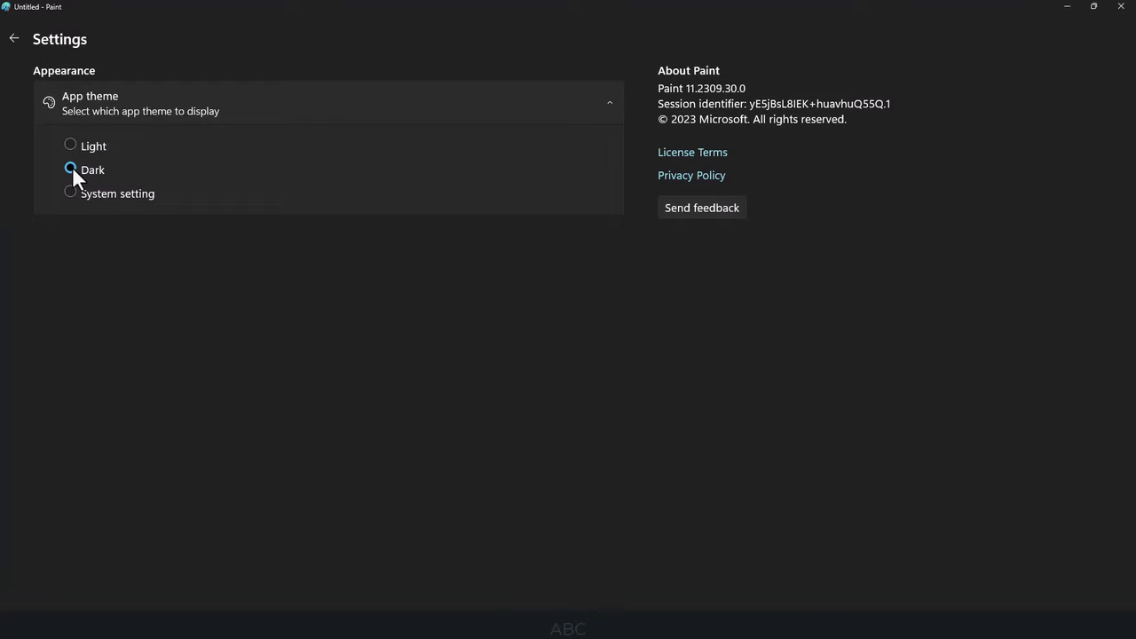
# - Close Settings and return to the canvas showing the blurred bus photo
pyautogui.click(14, 39)
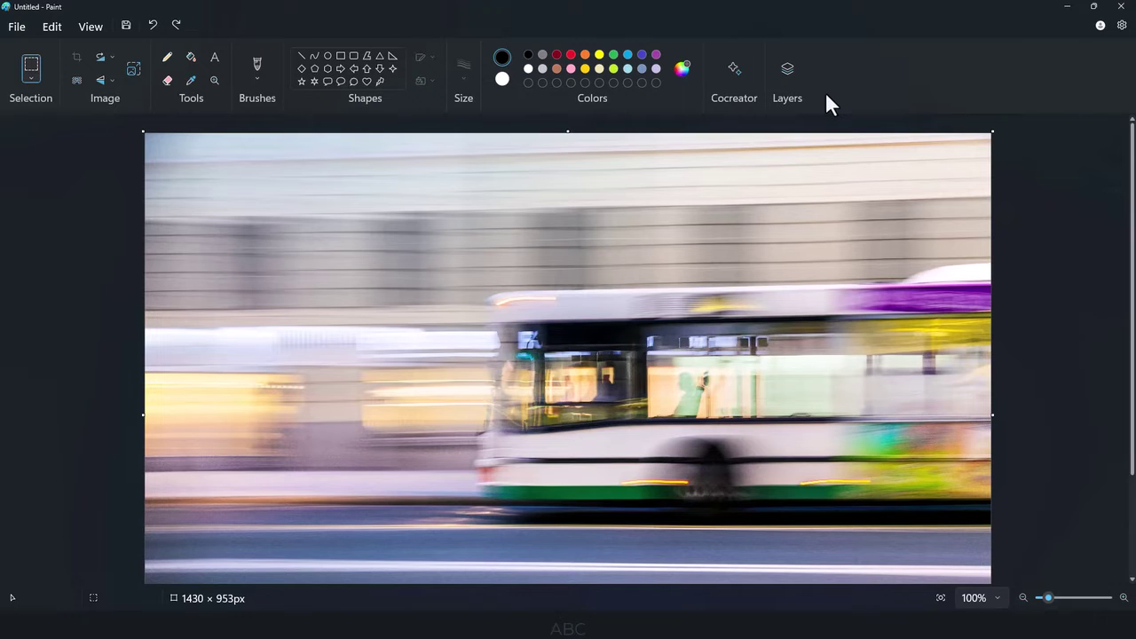
# - Show the Layers panel and add an empty transparent layer above the bus photo
pyautogui.click(784, 72)
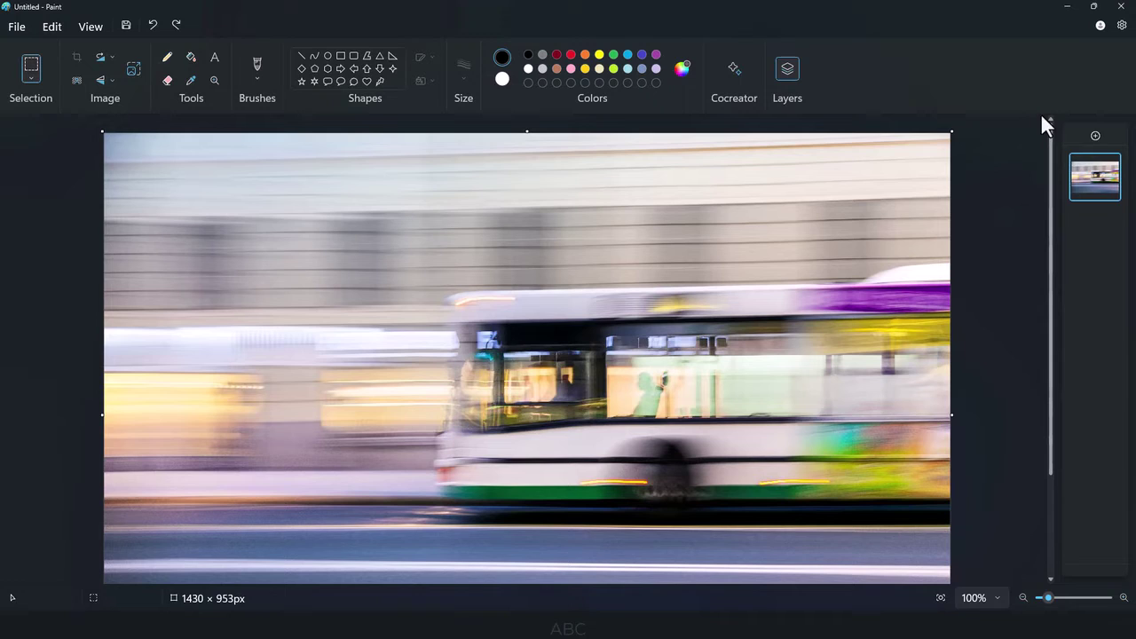
pyautogui.click(1095, 138)
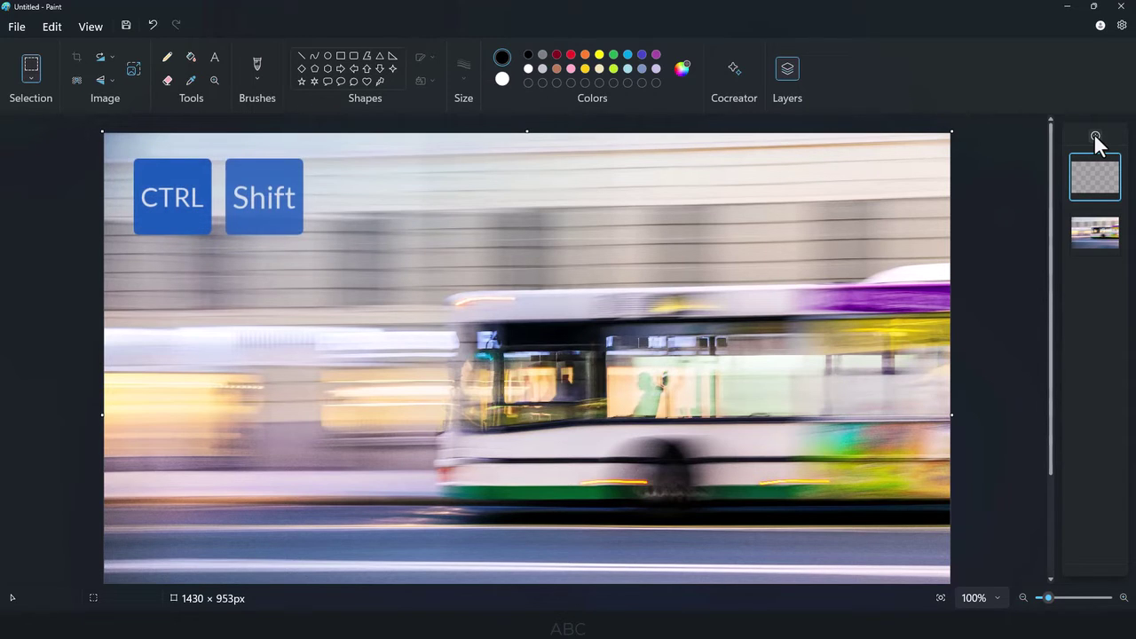
pyautogui.hotkey('ctrl', 'shift', 'n')
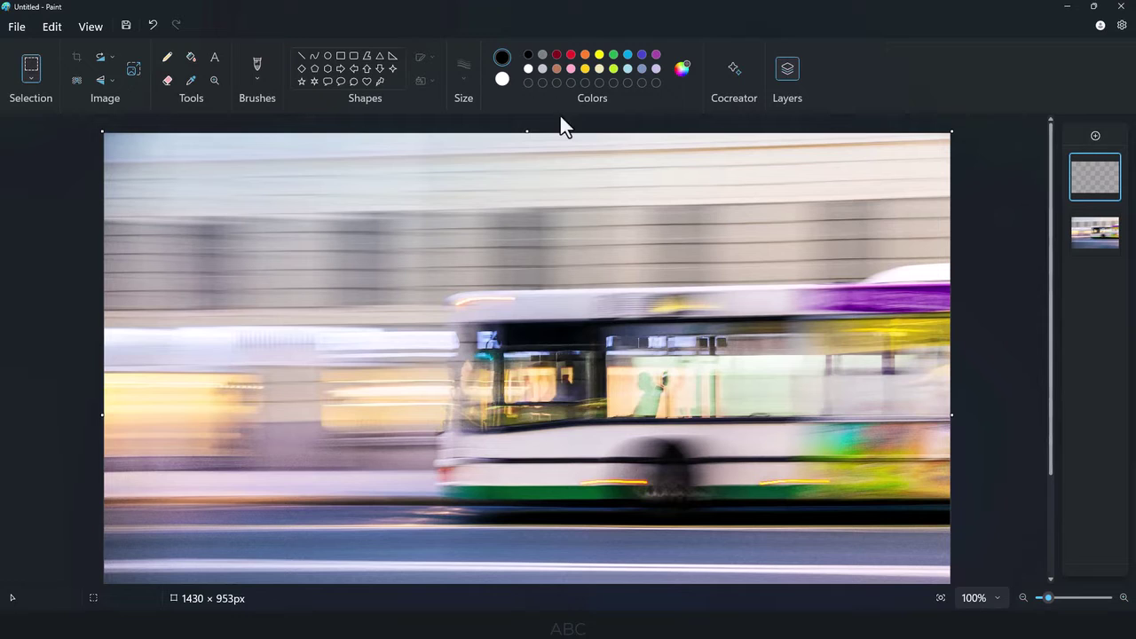
# - Import Woman holding a sign1.png onto the new layer and shrink it to 317 × 713 px
pyautogui.click(16, 29)
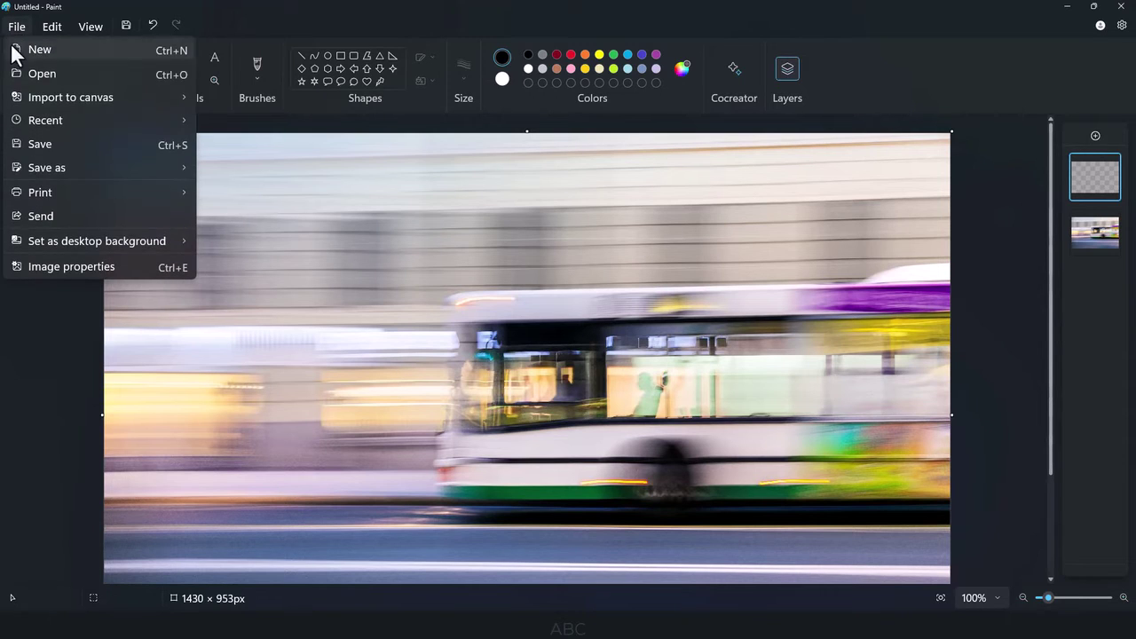
pyautogui.moveTo(36, 98)
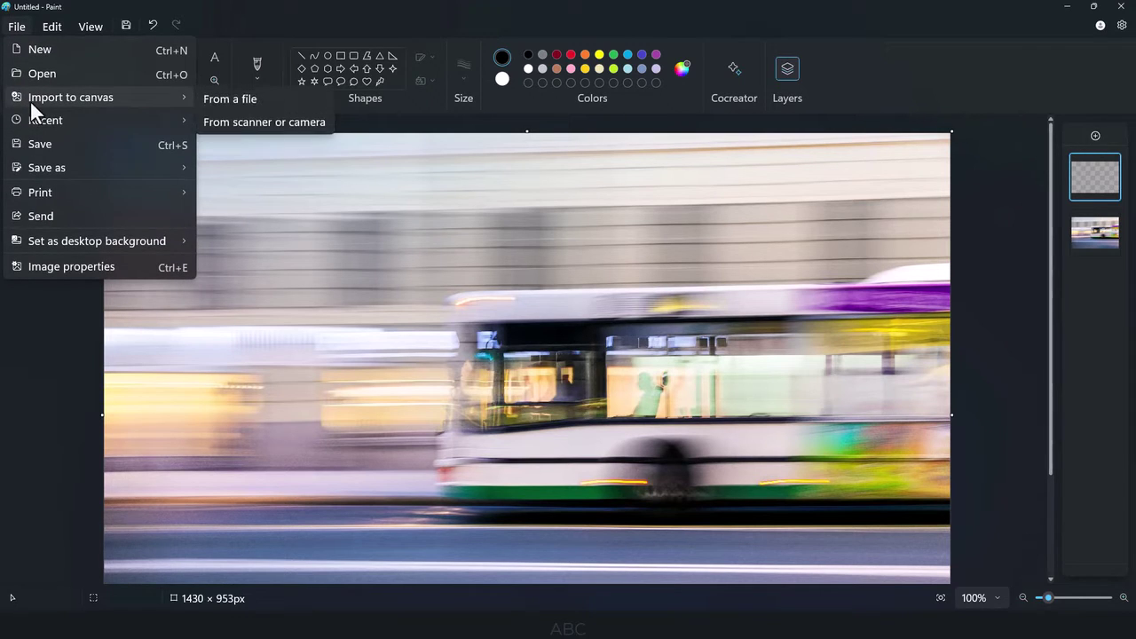
pyautogui.click(211, 97)
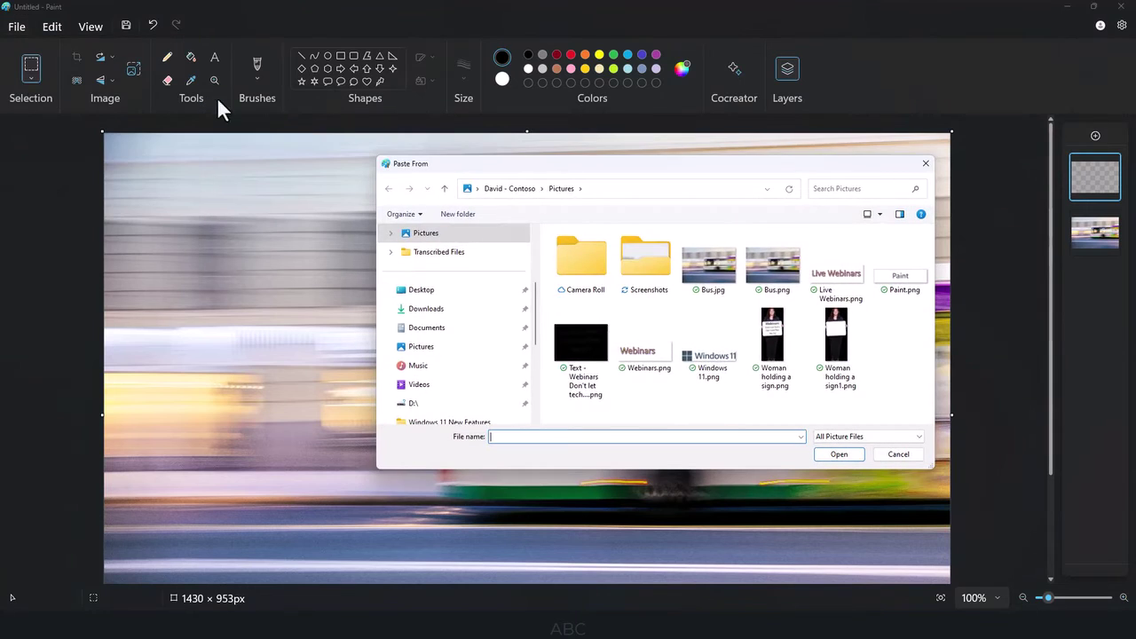
pyautogui.click(835, 351)
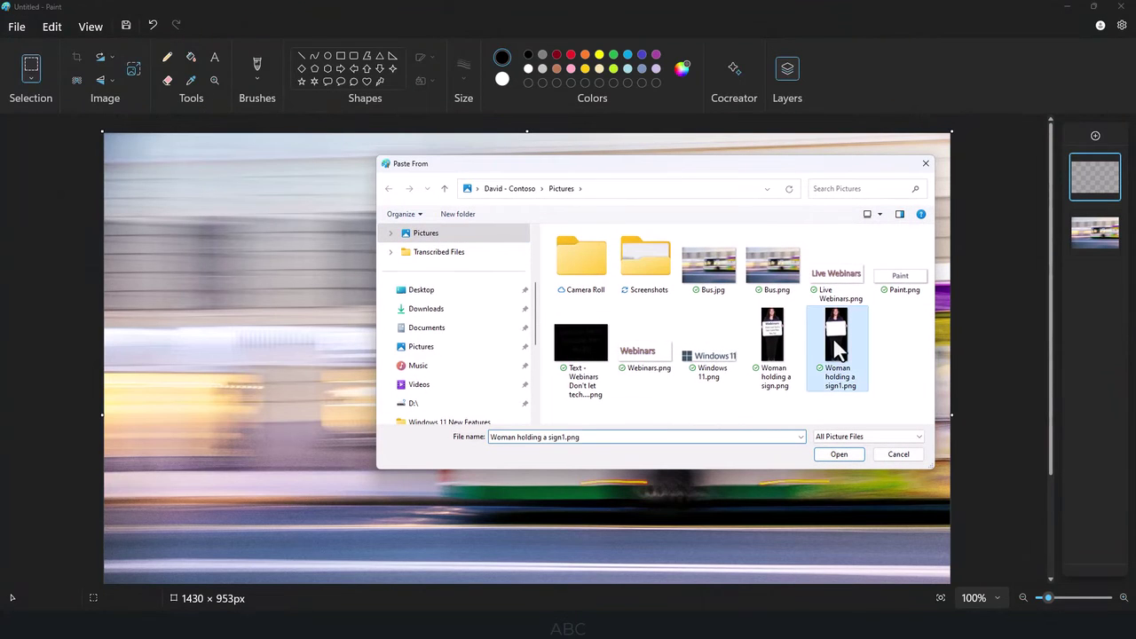
pyautogui.click(836, 454)
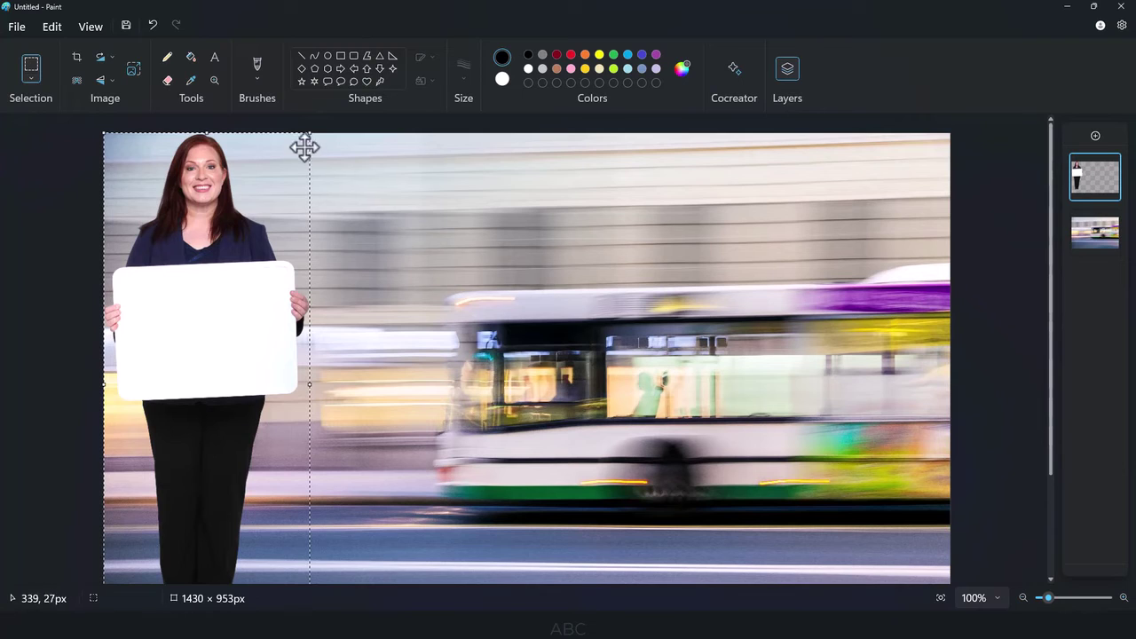
pyautogui.moveTo(308, 133); pyautogui.dragTo(261, 150)
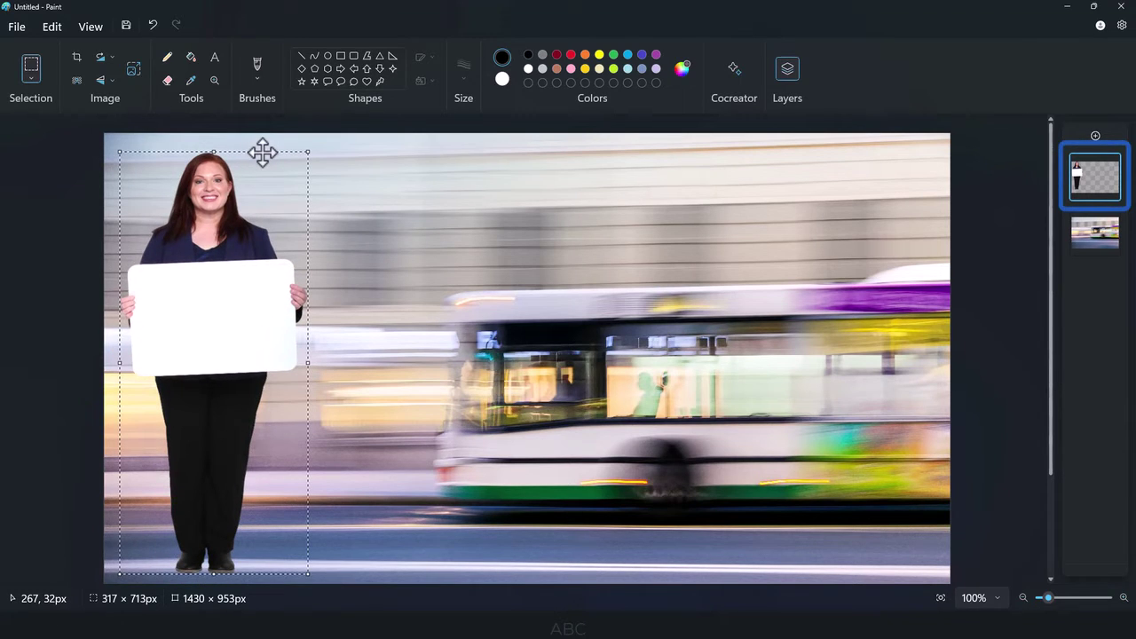
pyautogui.moveTo(1076, 182)
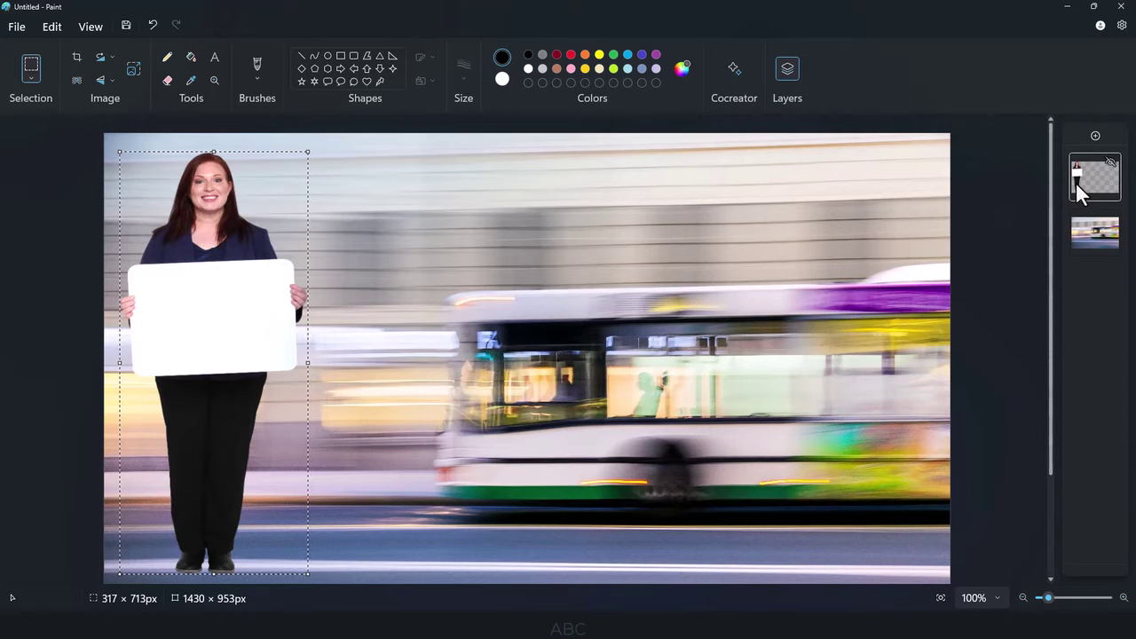
# - Import the slogan image onto a new layer and fit it onto the sign at 347 × 207 px
pyautogui.click(1095, 136)
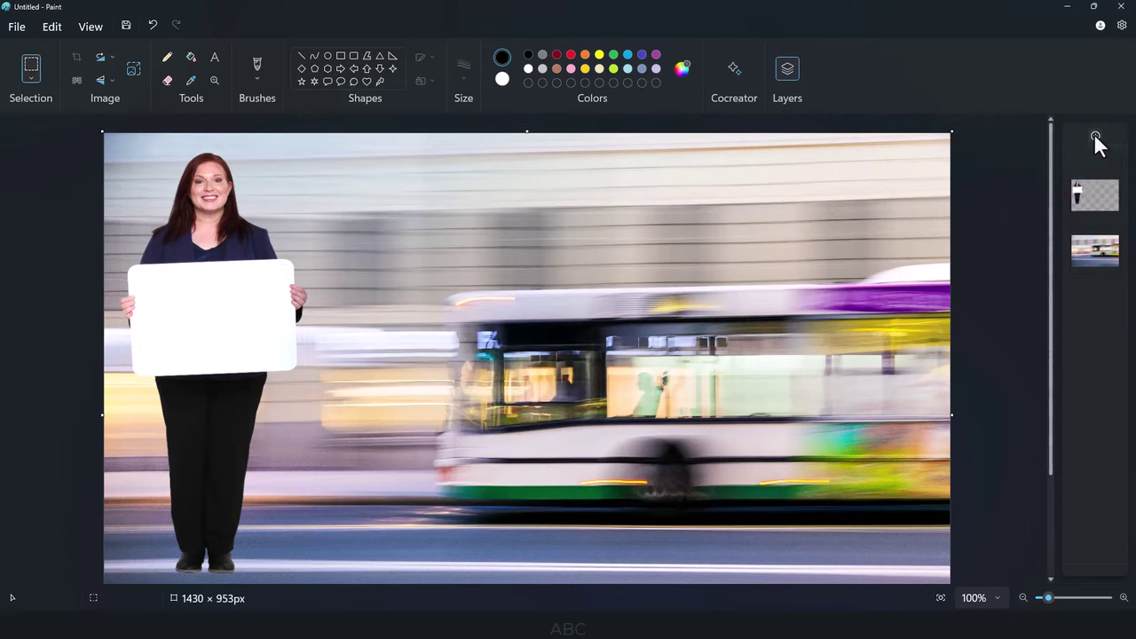
pyautogui.click(17, 28)
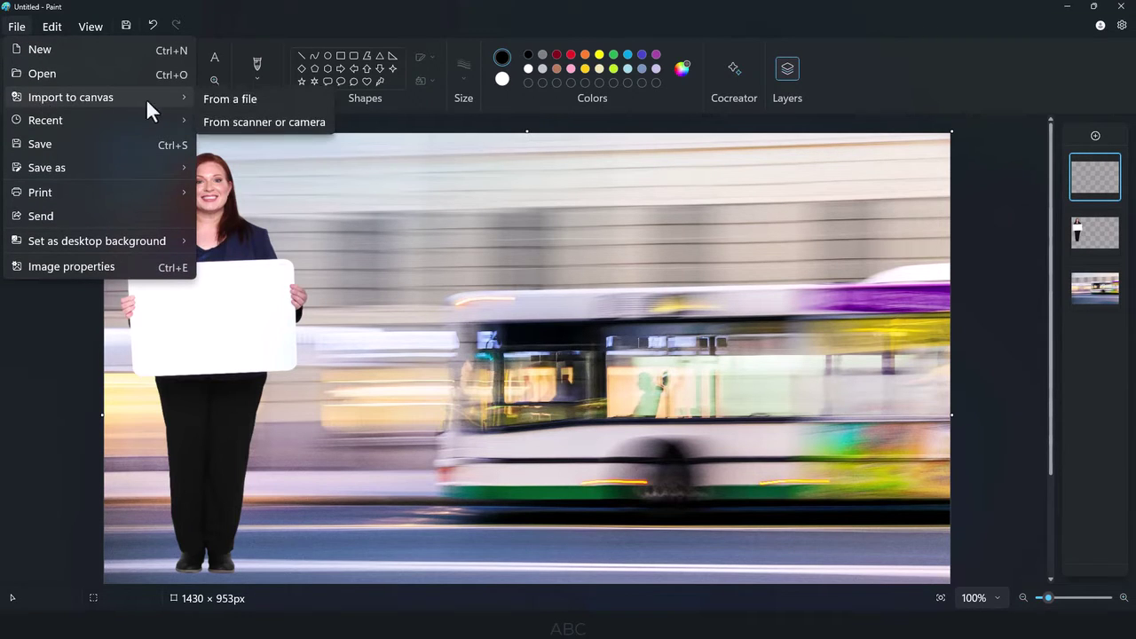
pyautogui.click(226, 100)
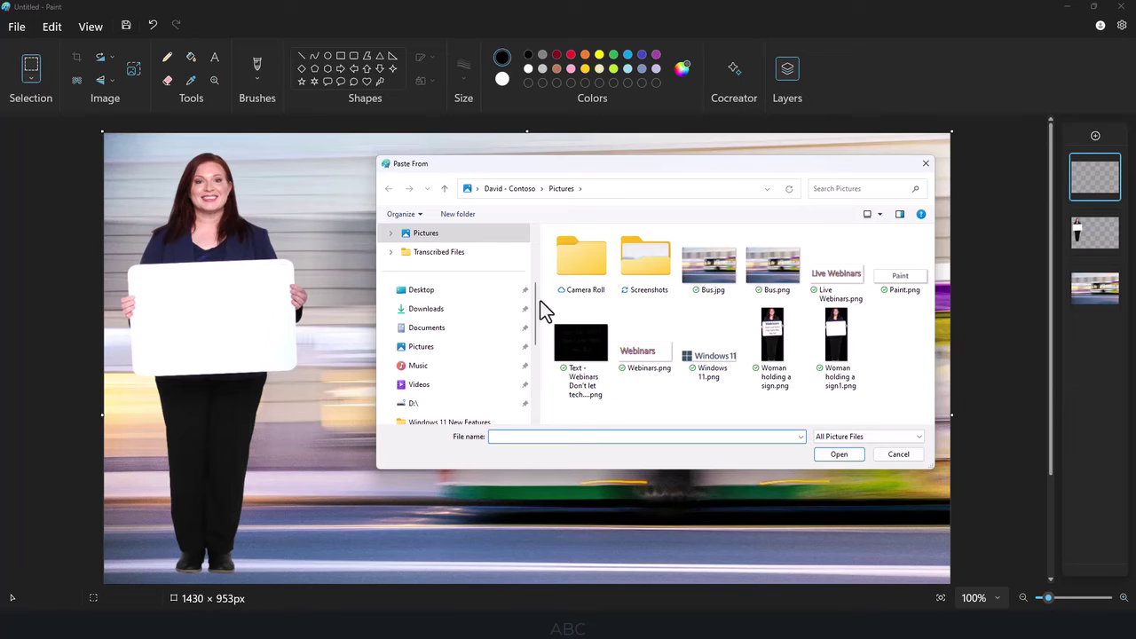
pyautogui.doubleClick(569, 343)
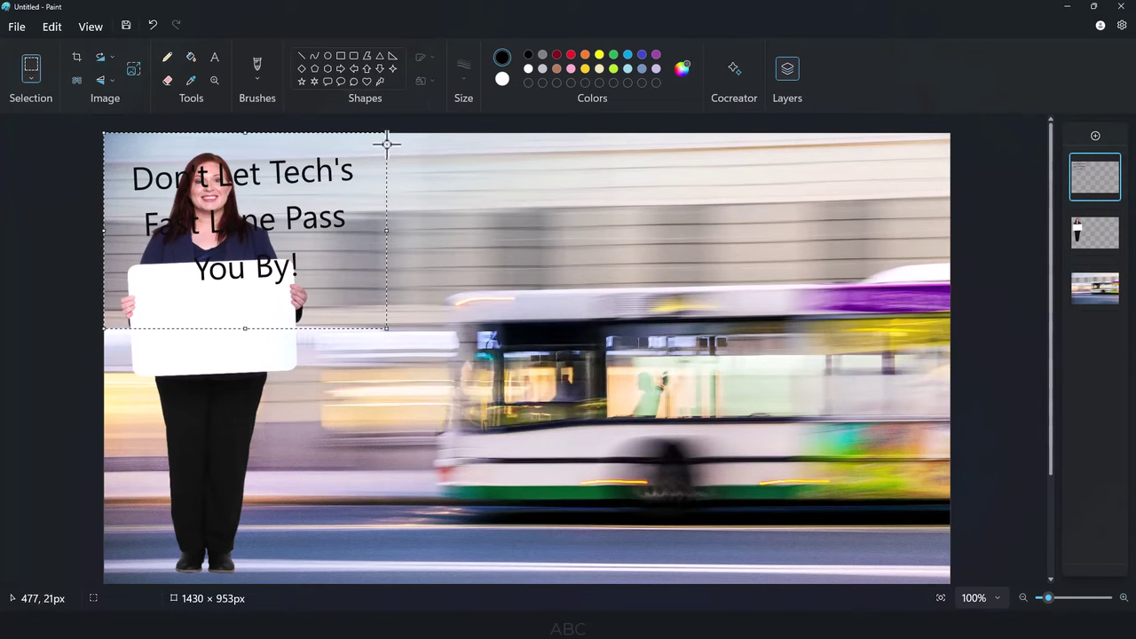
pyautogui.moveTo(386, 134); pyautogui.dragTo(330, 191)
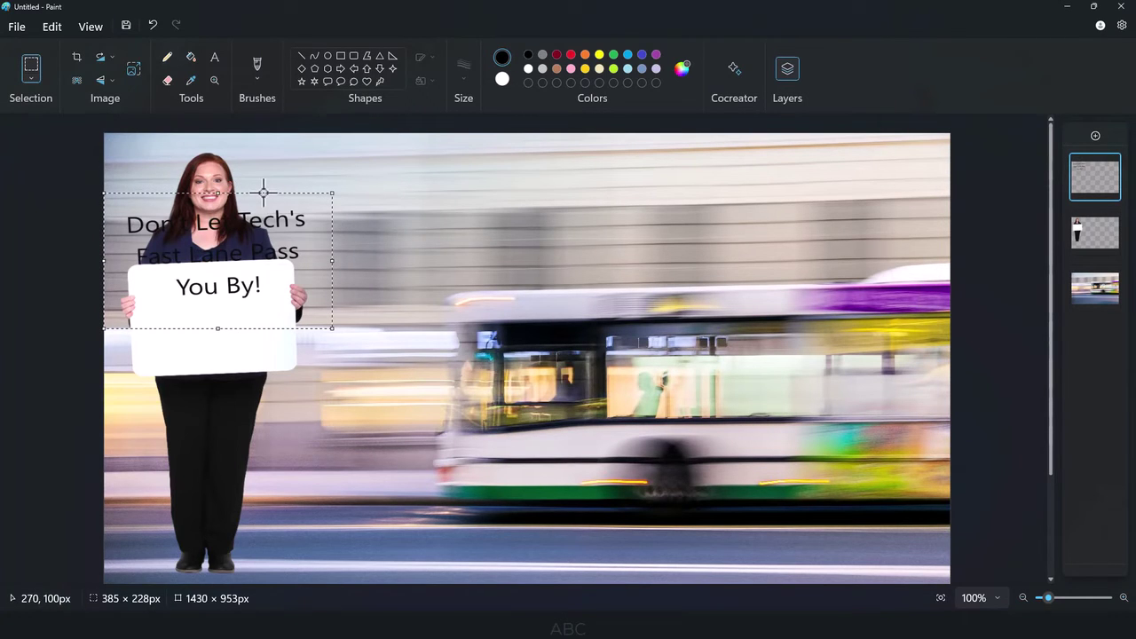
pyautogui.moveTo(262, 191); pyautogui.dragTo(259, 257)
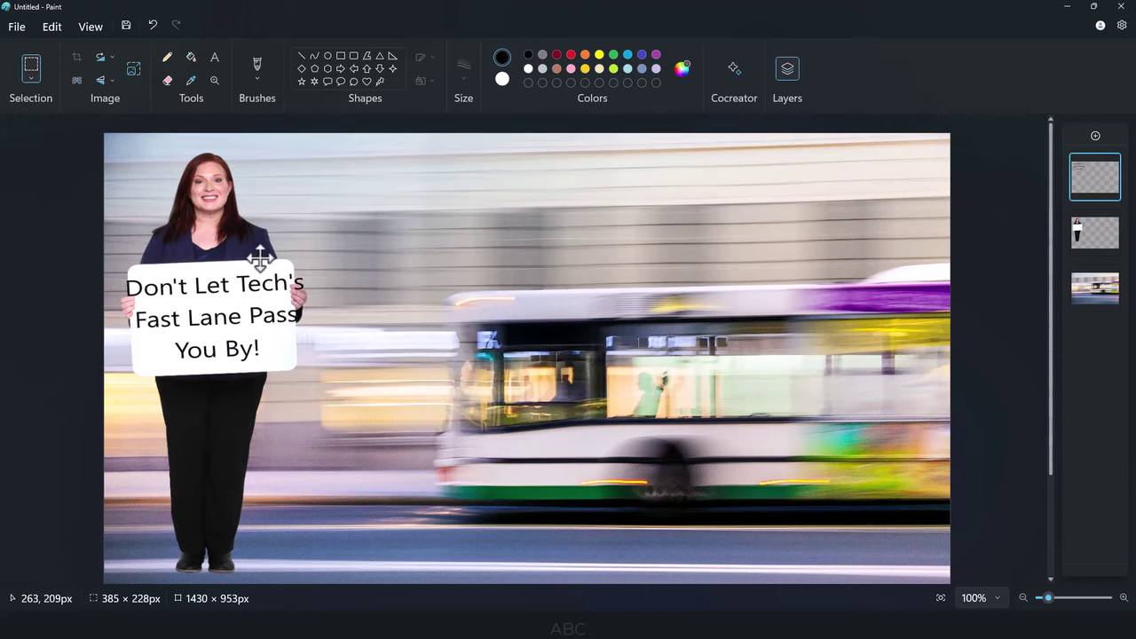
pyautogui.moveTo(329, 254); pyautogui.dragTo(282, 263)
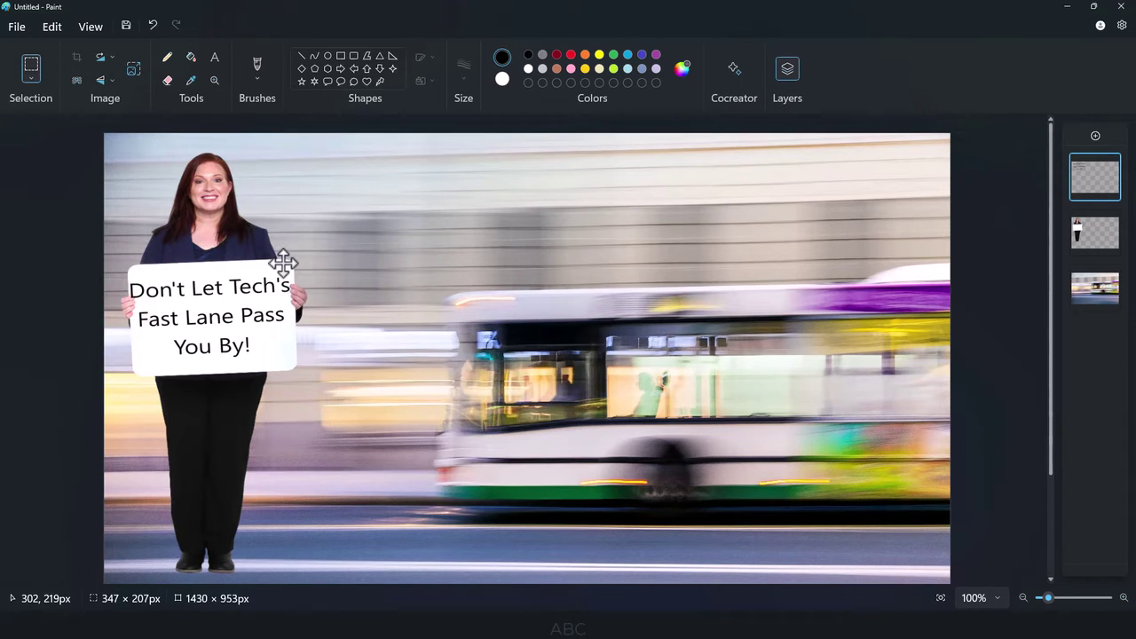
# - Import Webinars.png onto a new layer and move it to the upper centre above the bus
pyautogui.click(1096, 137)
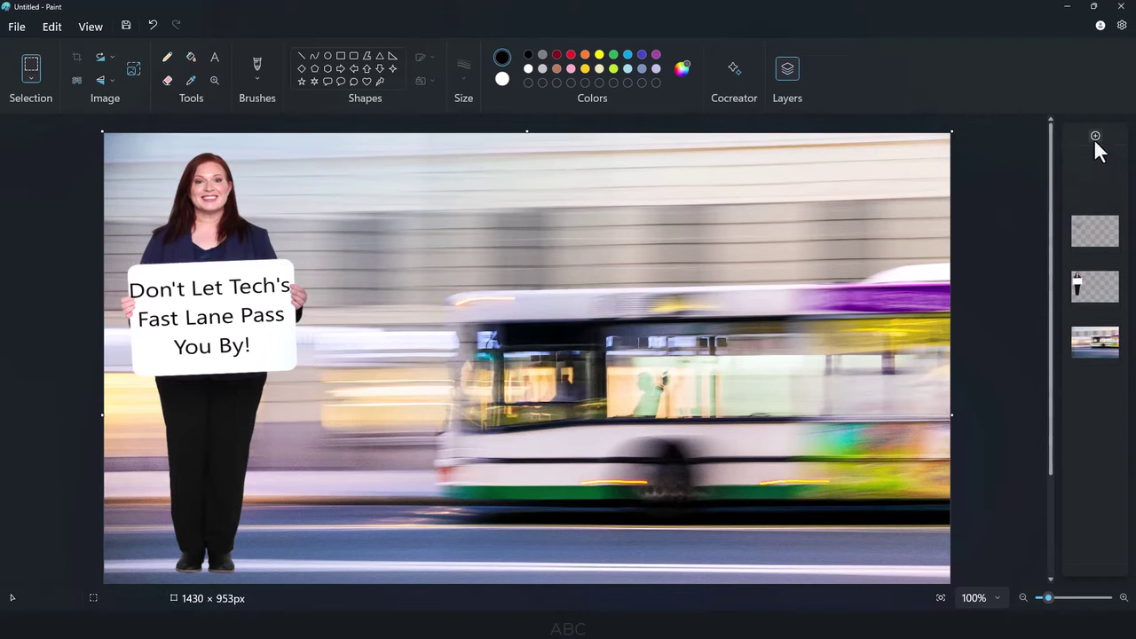
pyautogui.click(16, 28)
pyautogui.moveTo(141, 100)
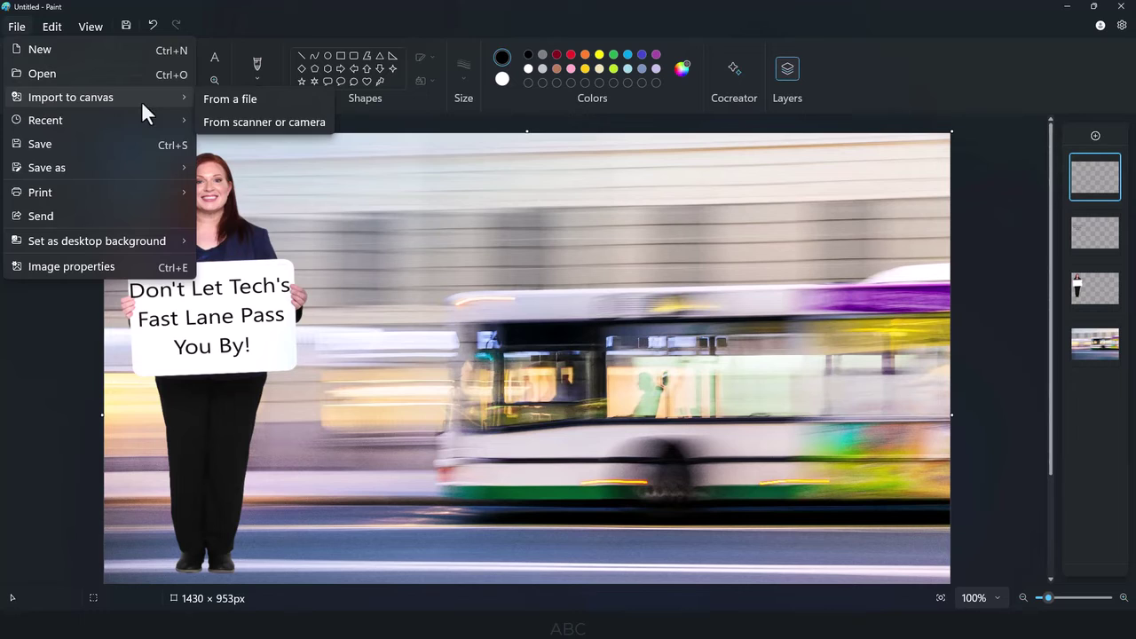
pyautogui.click(212, 97)
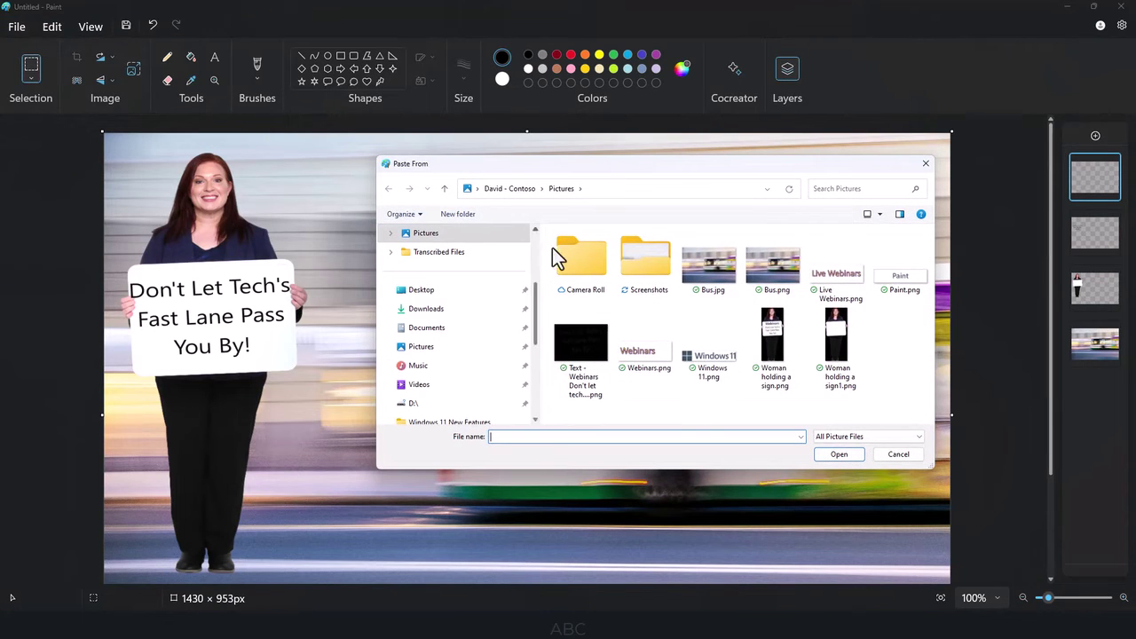
pyautogui.doubleClick(637, 363)
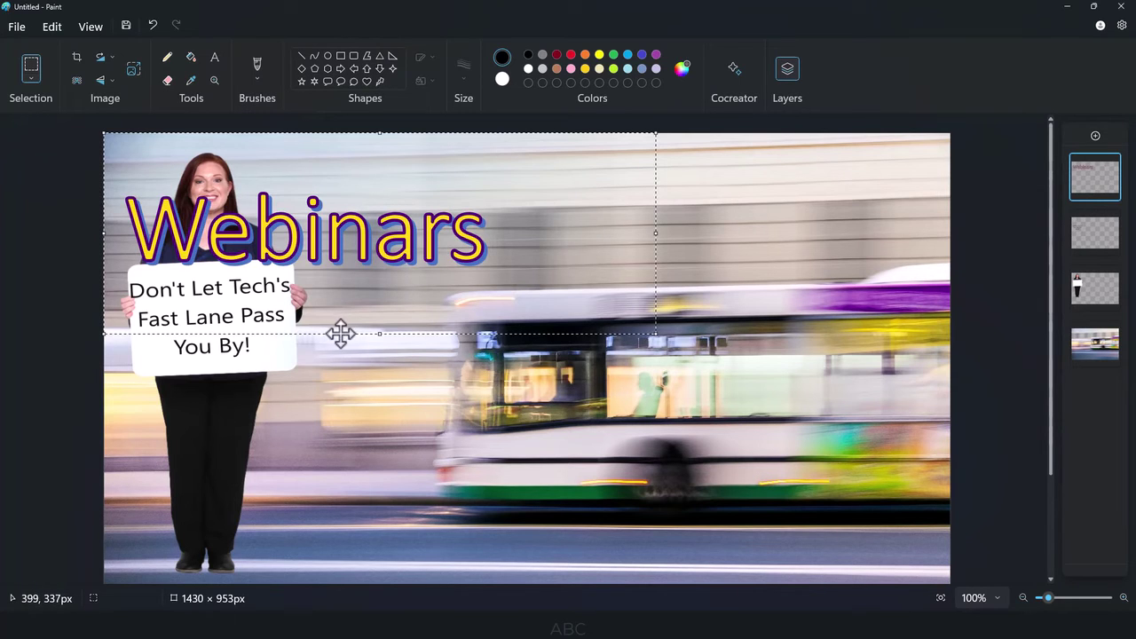
pyautogui.moveTo(340, 333); pyautogui.dragTo(685, 324)
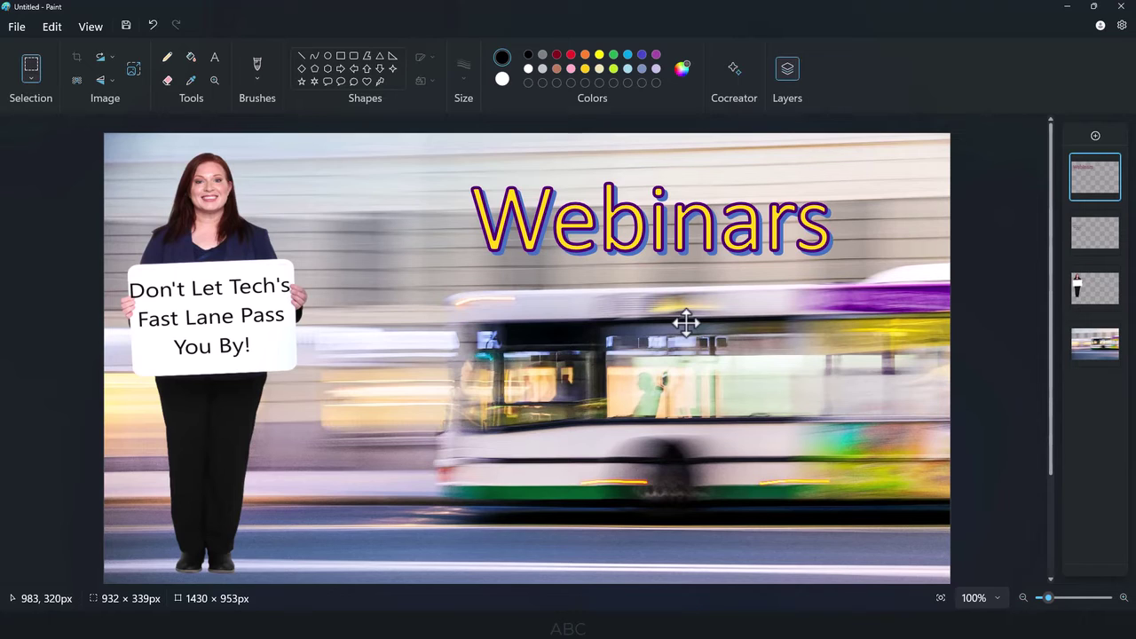
pyautogui.click(1115, 178)
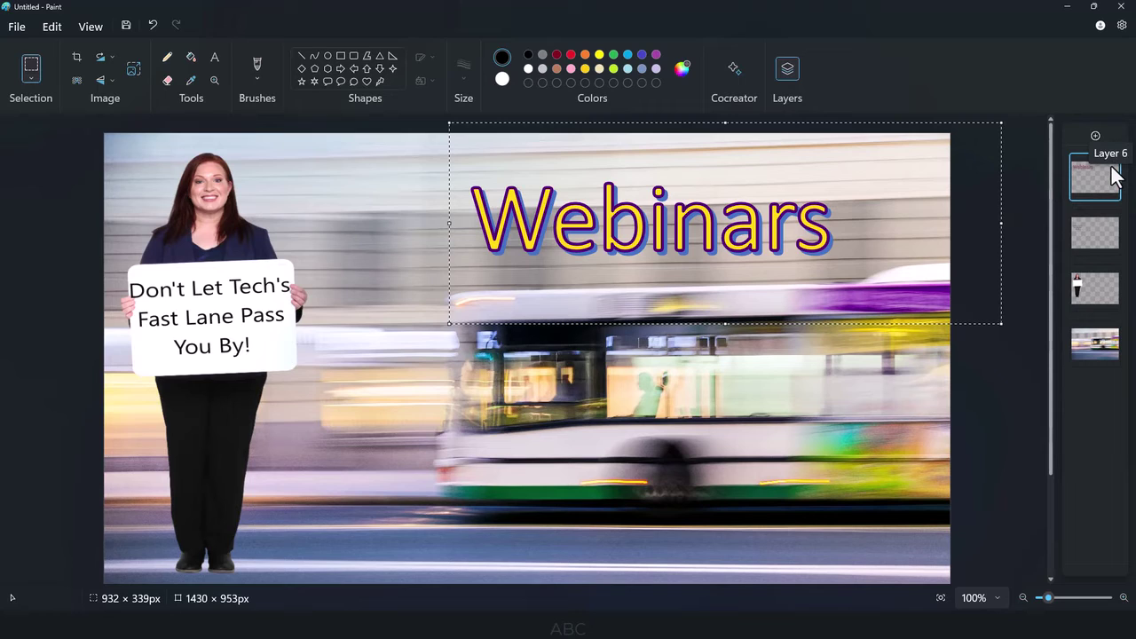
pyautogui.click(1110, 221)
pyautogui.click(1110, 221)
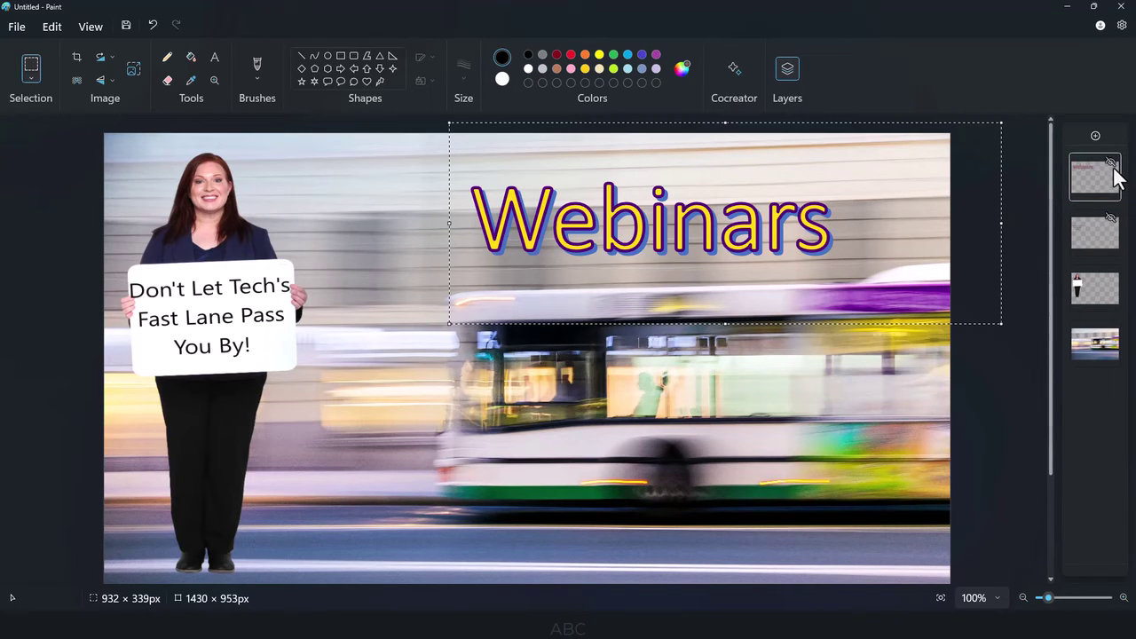
pyautogui.click(1110, 164)
pyautogui.click(1110, 164)
pyautogui.click(1108, 275)
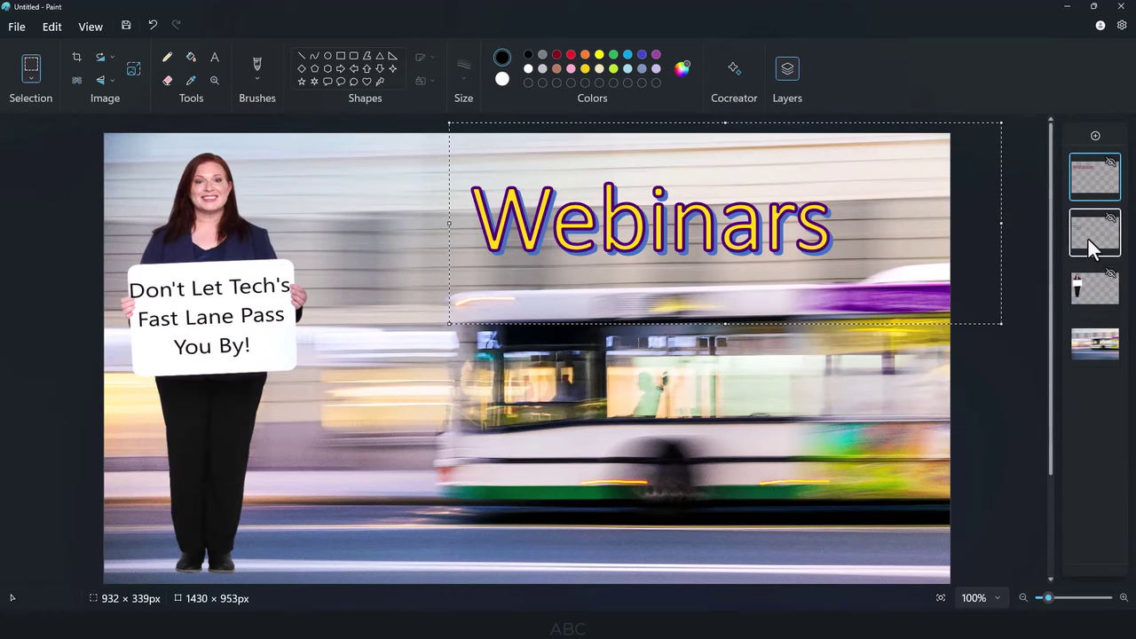
pyautogui.rightClick(1087, 237)
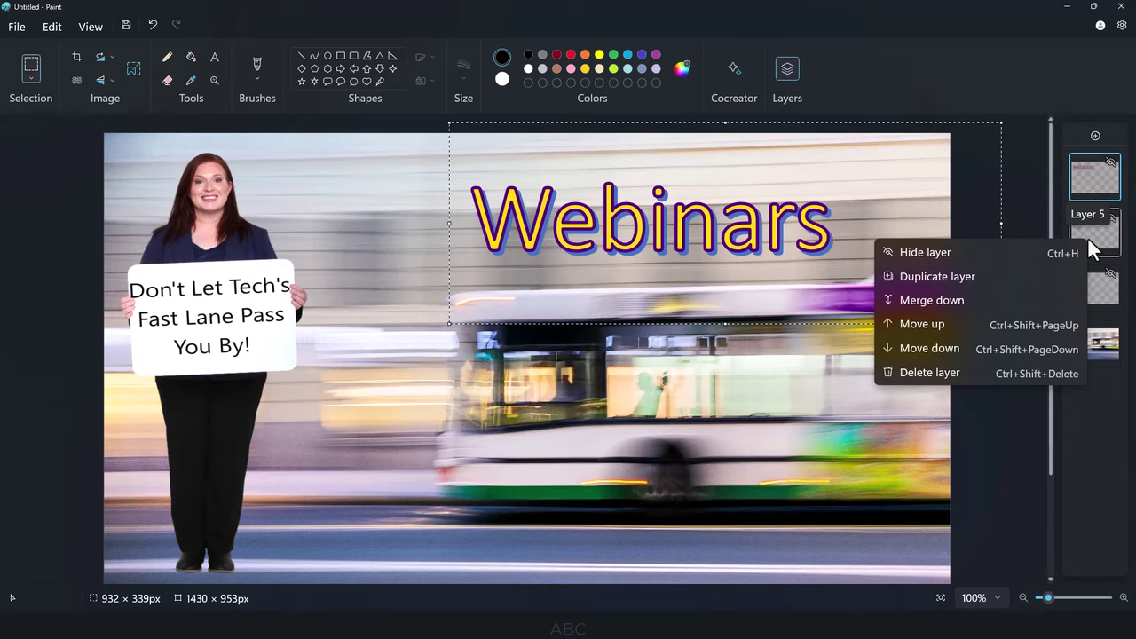
# - Merge the Webinars, slogan and woman layers down into the bus photo, then save the composite
pyautogui.click(1083, 171)
pyautogui.rightClick(1083, 172)
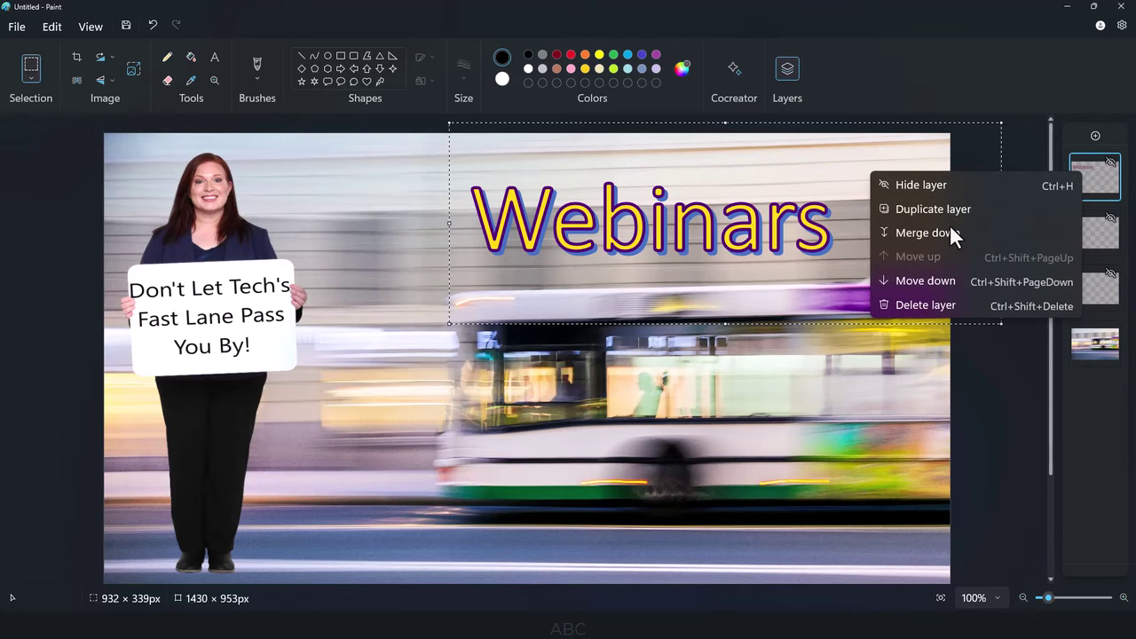
pyautogui.click(945, 234)
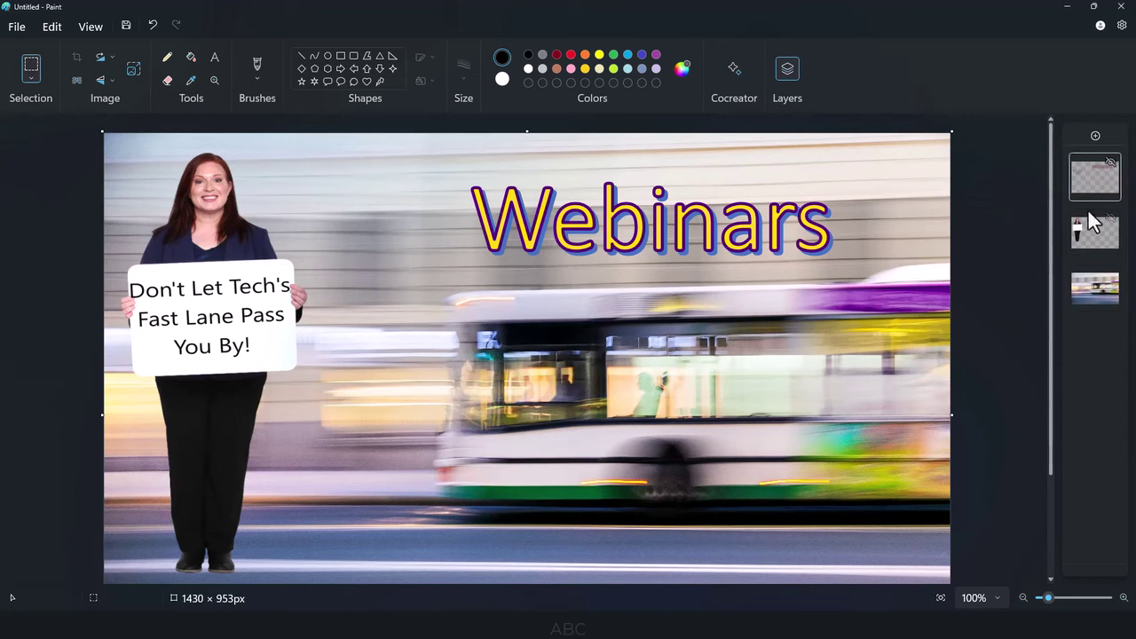
pyautogui.rightClick(1073, 182)
pyautogui.click(964, 252)
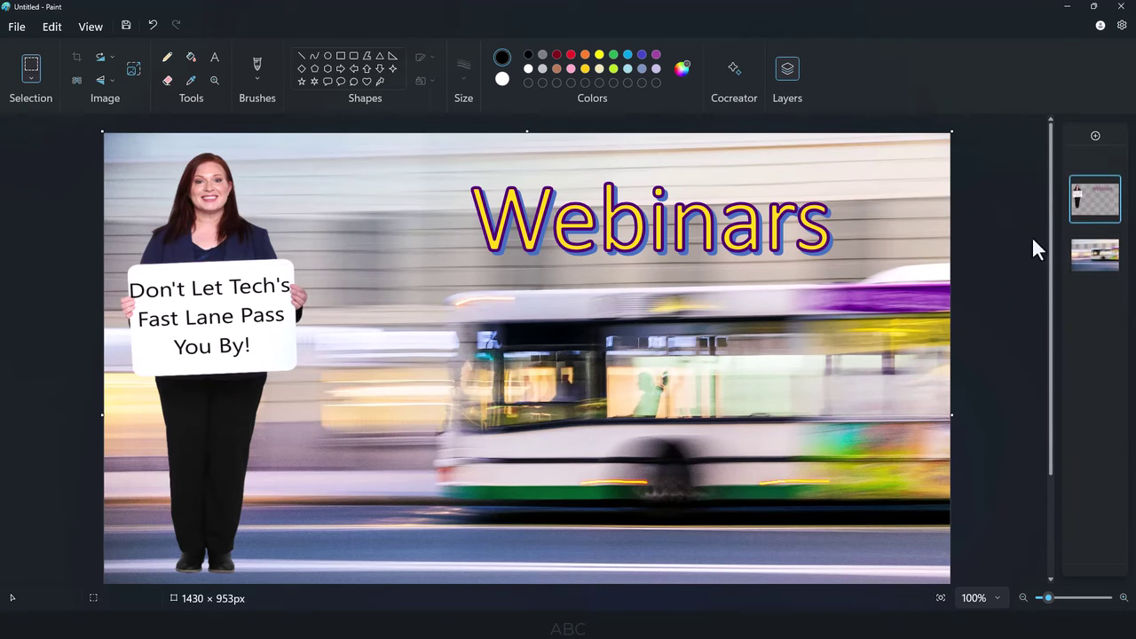
pyautogui.rightClick(1070, 188)
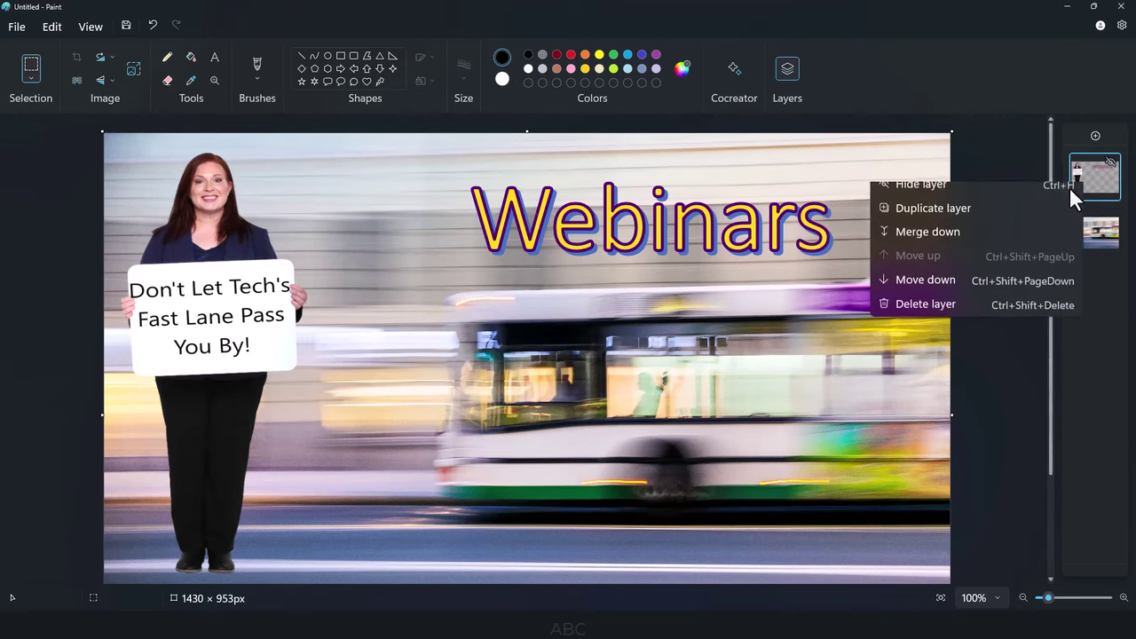
pyautogui.click(974, 245)
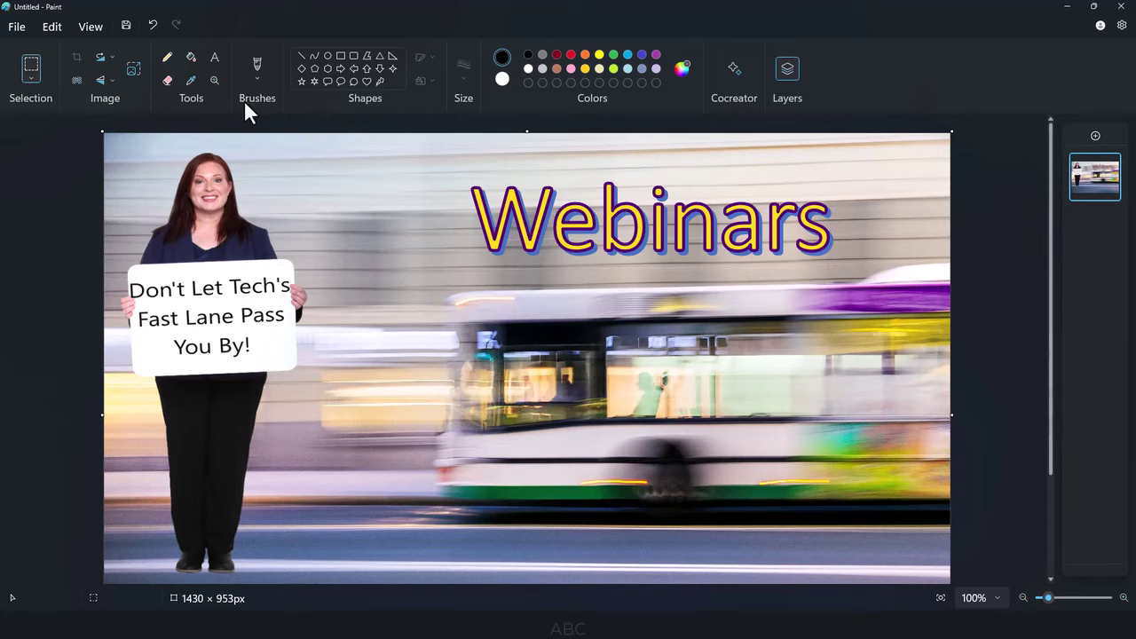
pyautogui.click(28, 30)
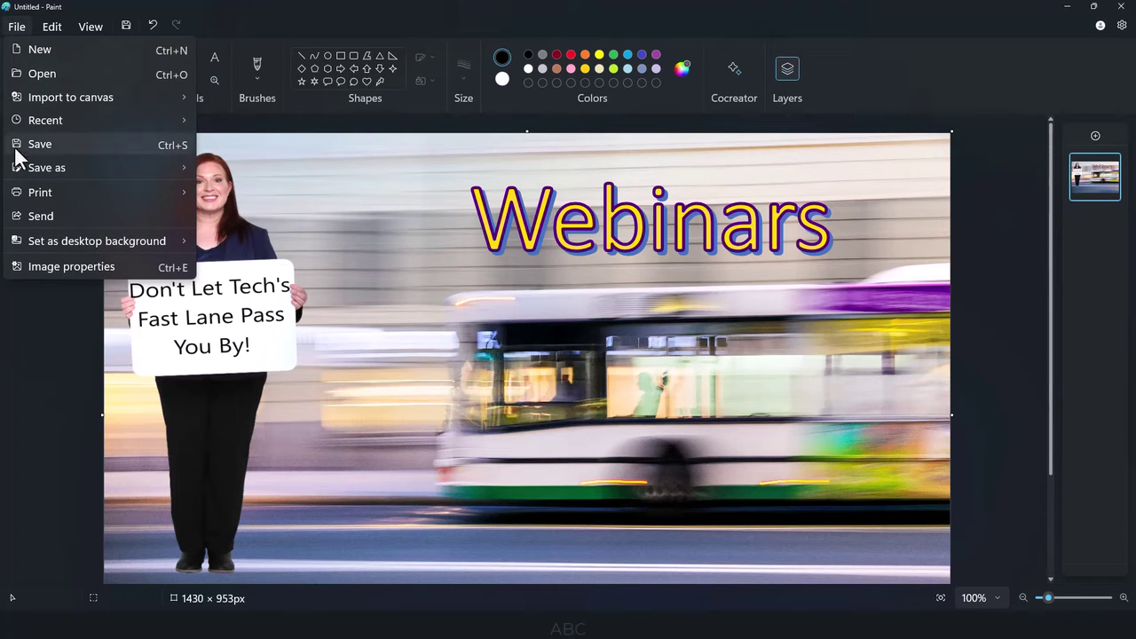
pyautogui.moveTo(70, 167)
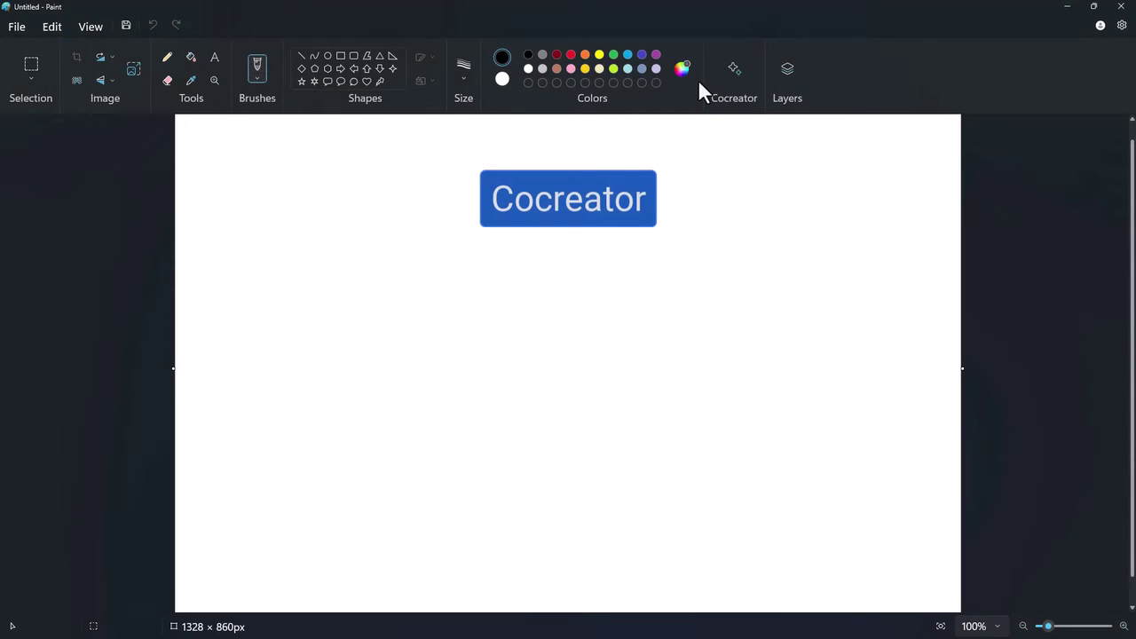
# - Open the Cocreator panel beside the blank 1328 × 860px canvas
pyautogui.click(733, 67)
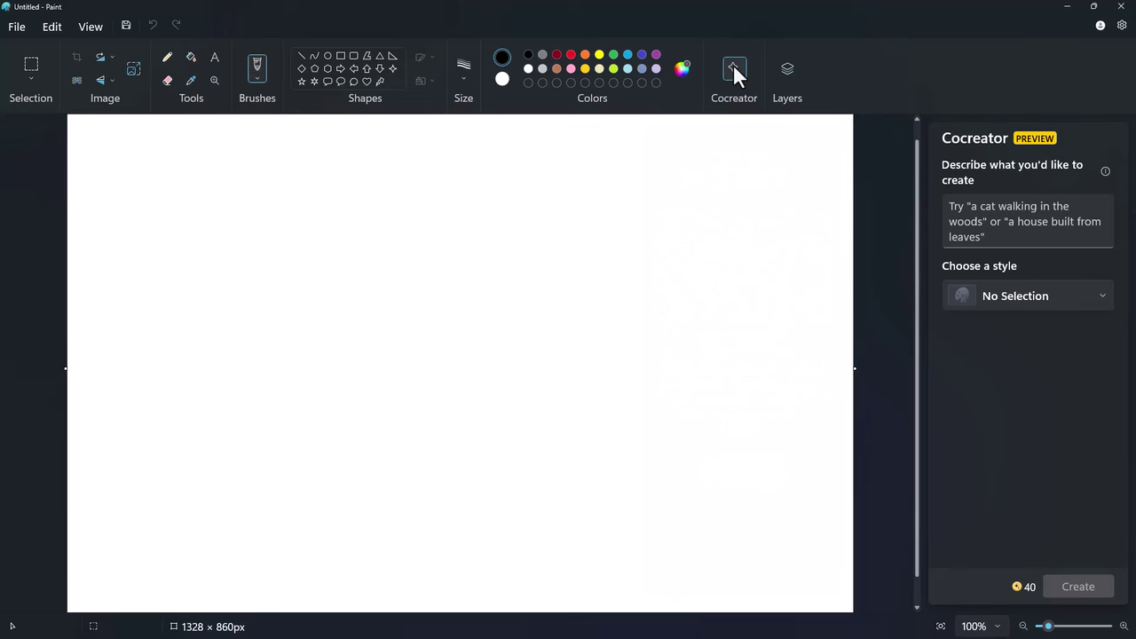
# - Enter the prompt 'A futuristic city skyline with flying cars' and choose the Photorealistic style
pyautogui.click(942, 207)
pyautogui.write('A futuristic city skyline with flying cars')
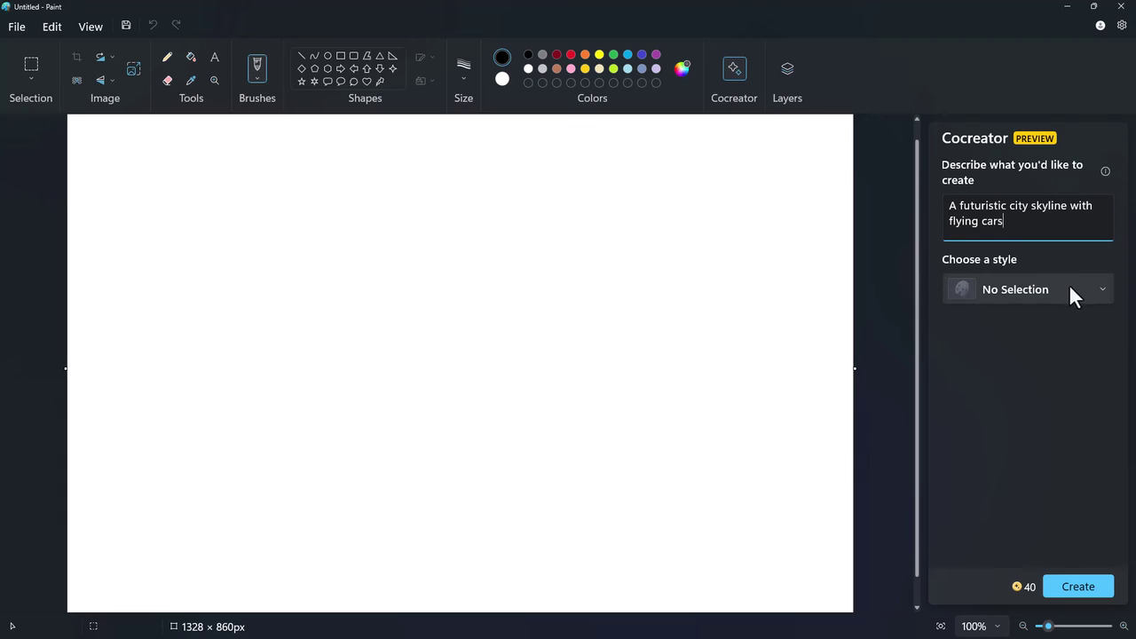
pyautogui.click(1103, 293)
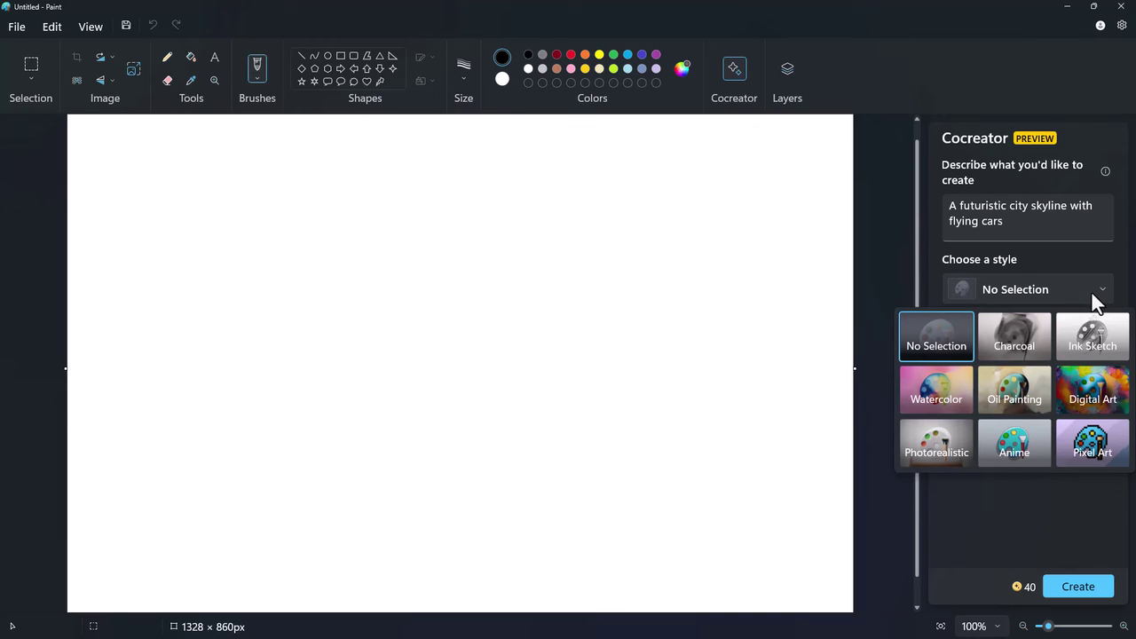
pyautogui.click(945, 451)
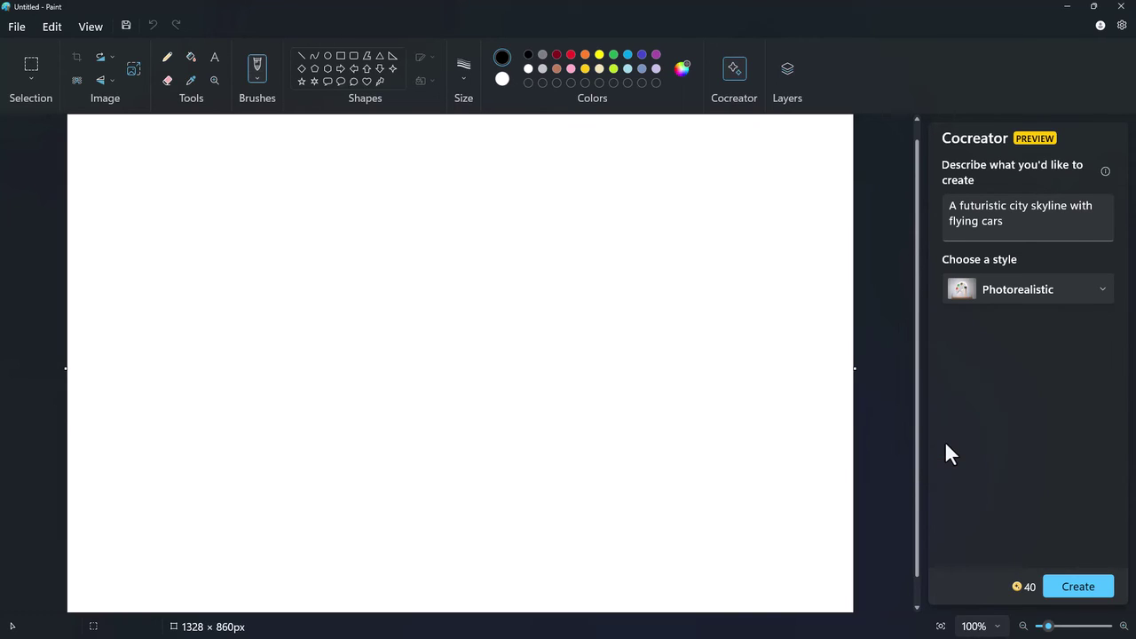
# - Generate the city images and place the first variant on the canvas
pyautogui.click(1070, 584)
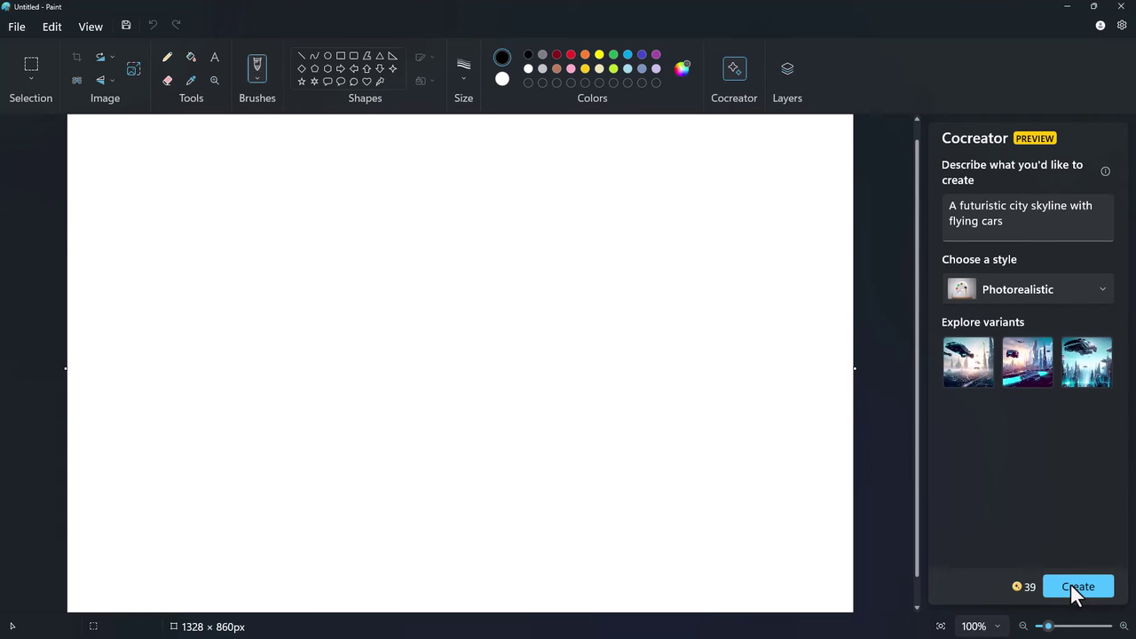
pyautogui.click(967, 364)
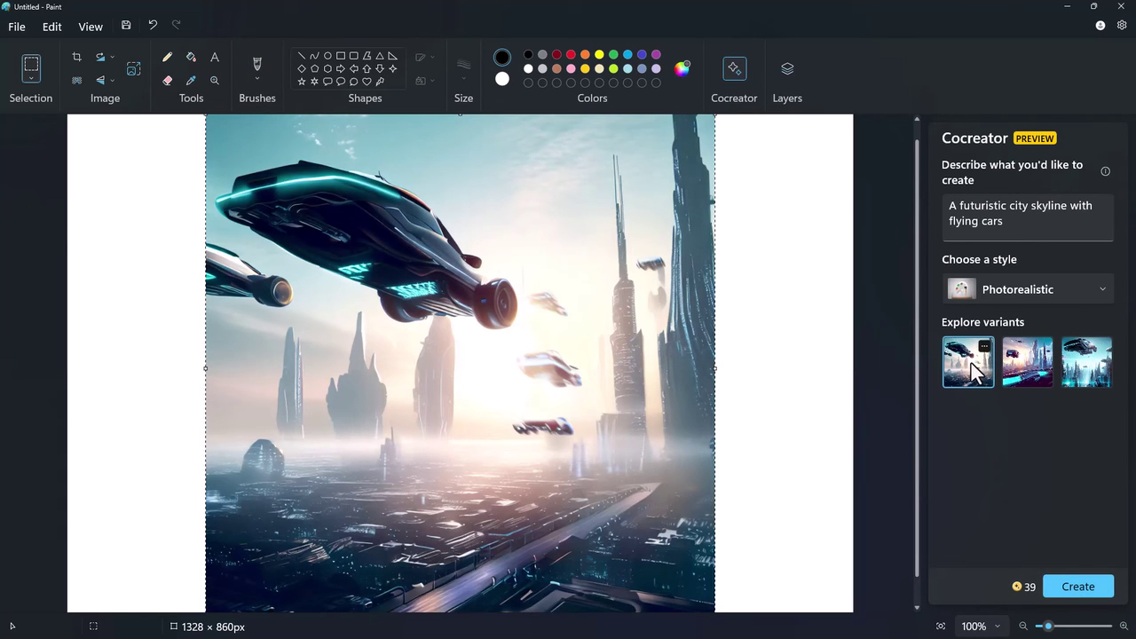
pyautogui.click(786, 71)
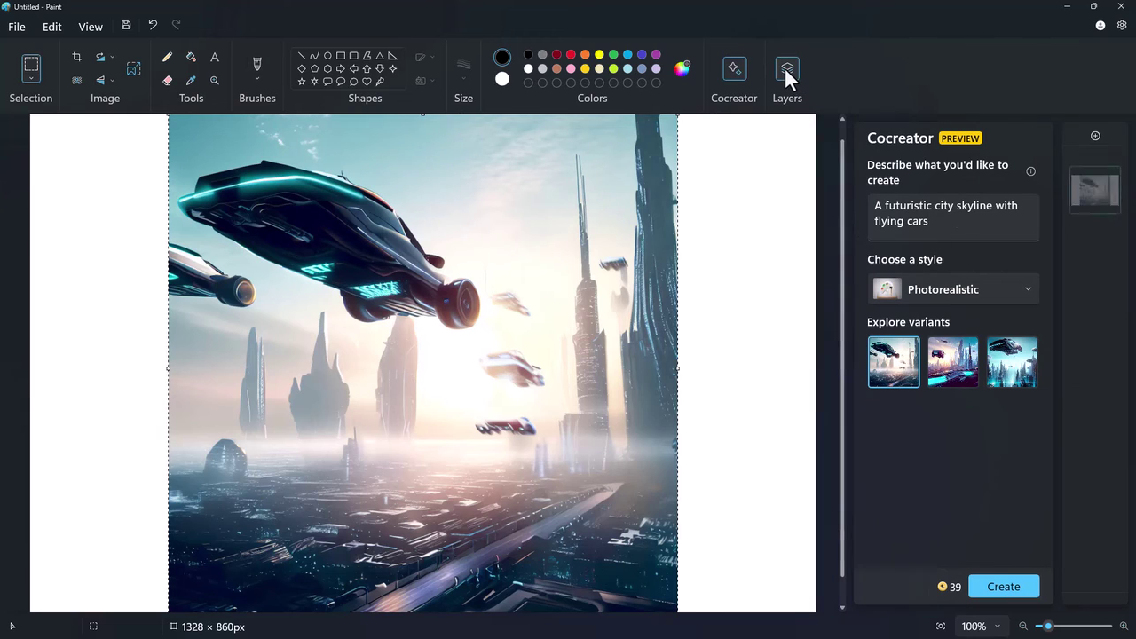
# - Place the second and third variants on new layers, hiding each previous layer
pyautogui.click(1094, 138)
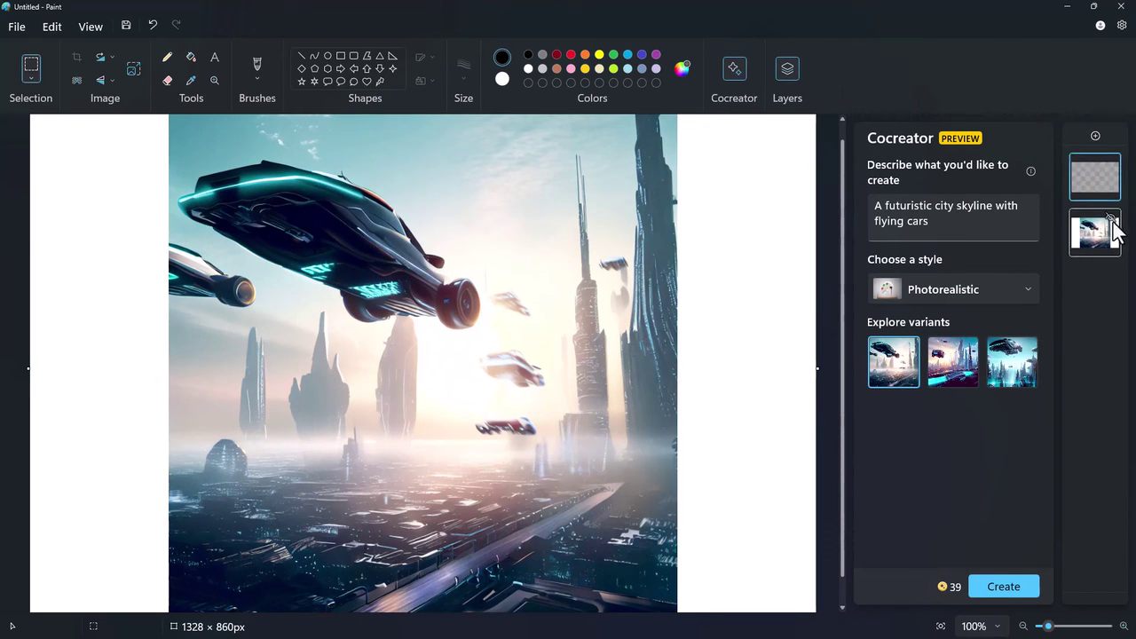
pyautogui.click(1111, 222)
pyautogui.click(953, 362)
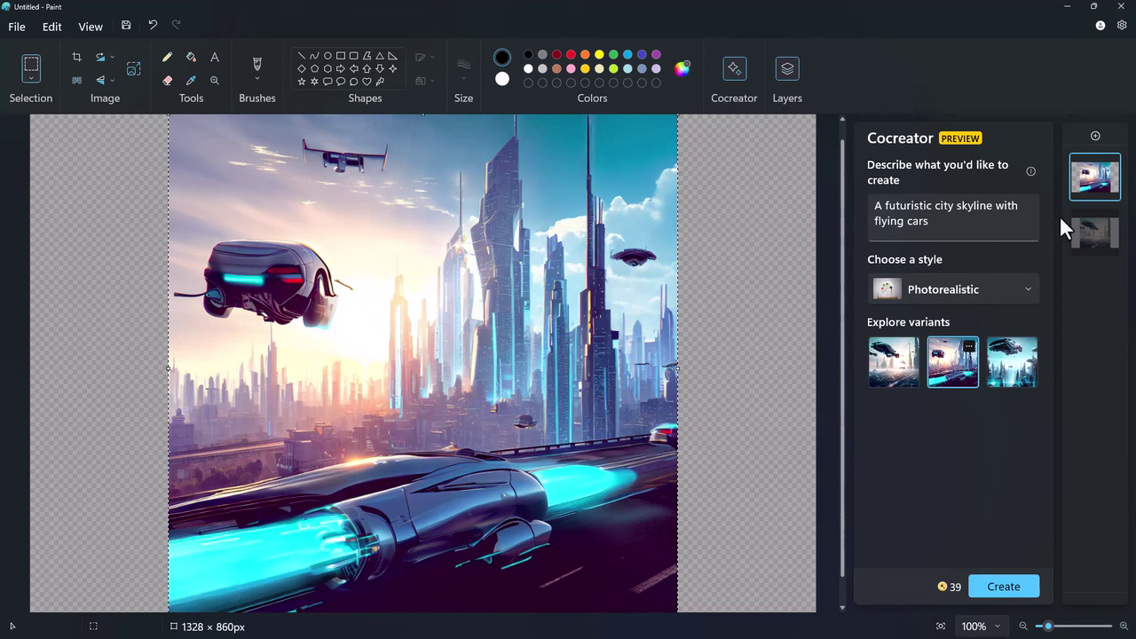
pyautogui.click(1095, 137)
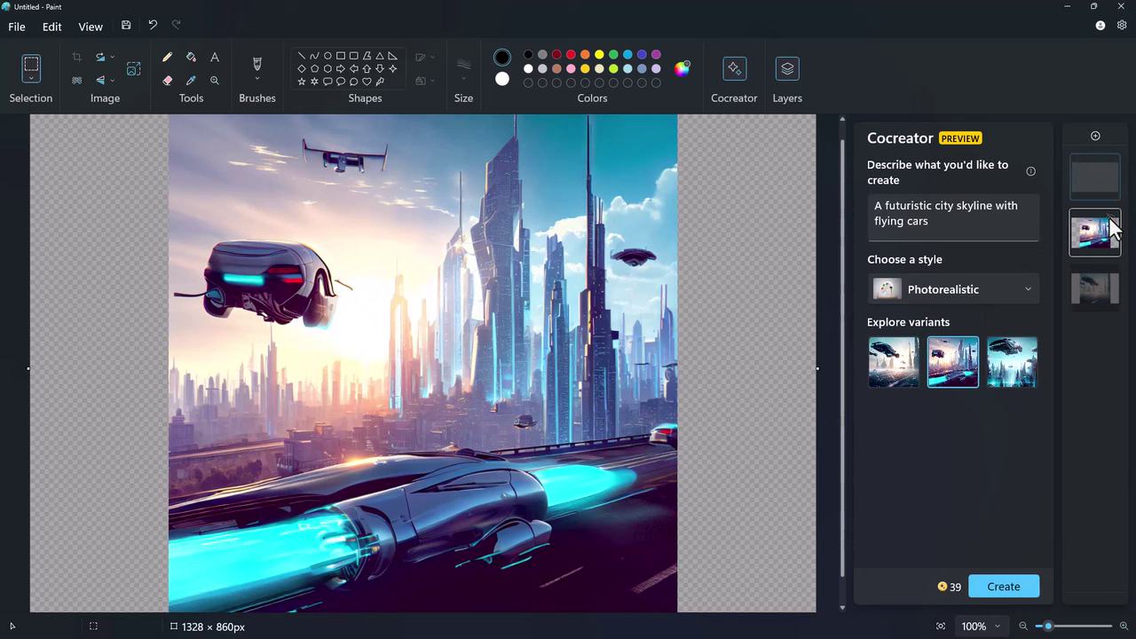
pyautogui.click(1111, 223)
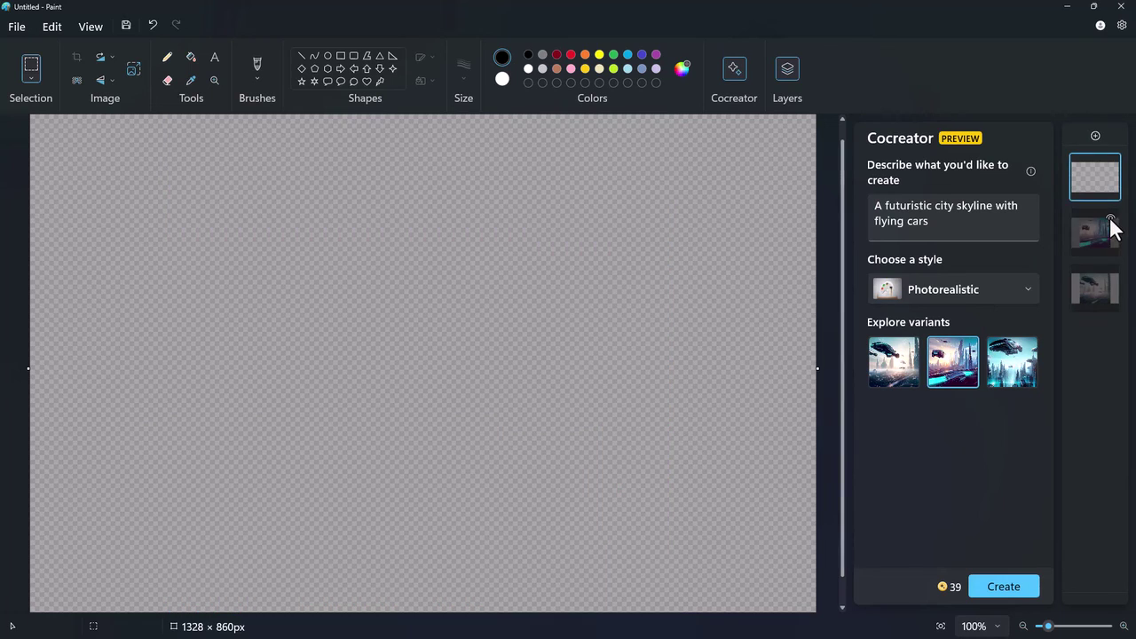
pyautogui.click(1015, 362)
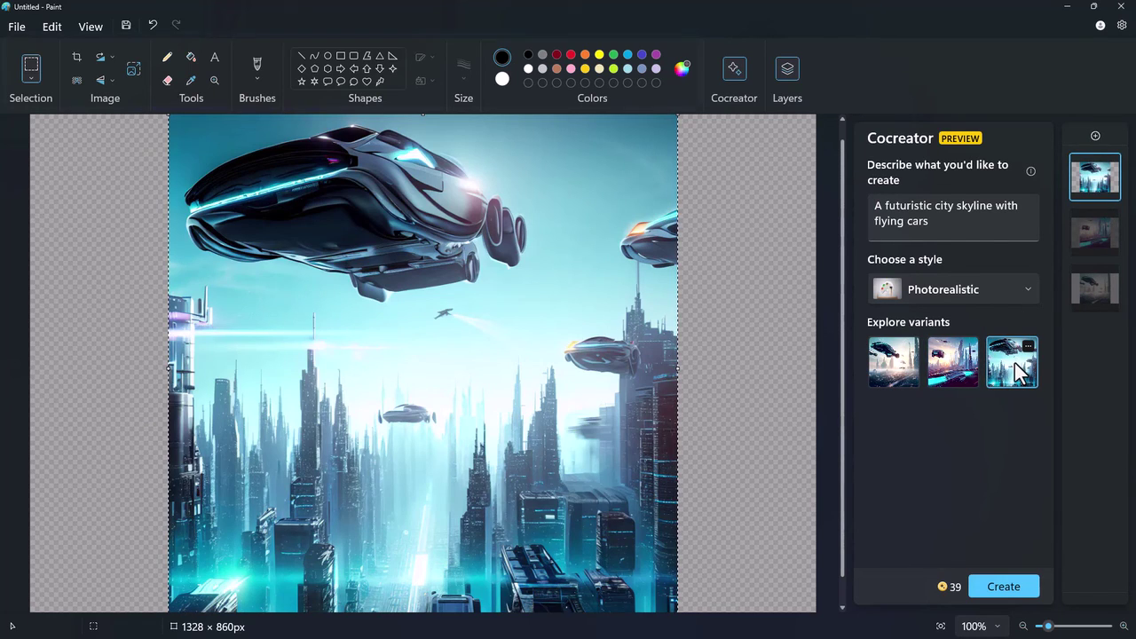